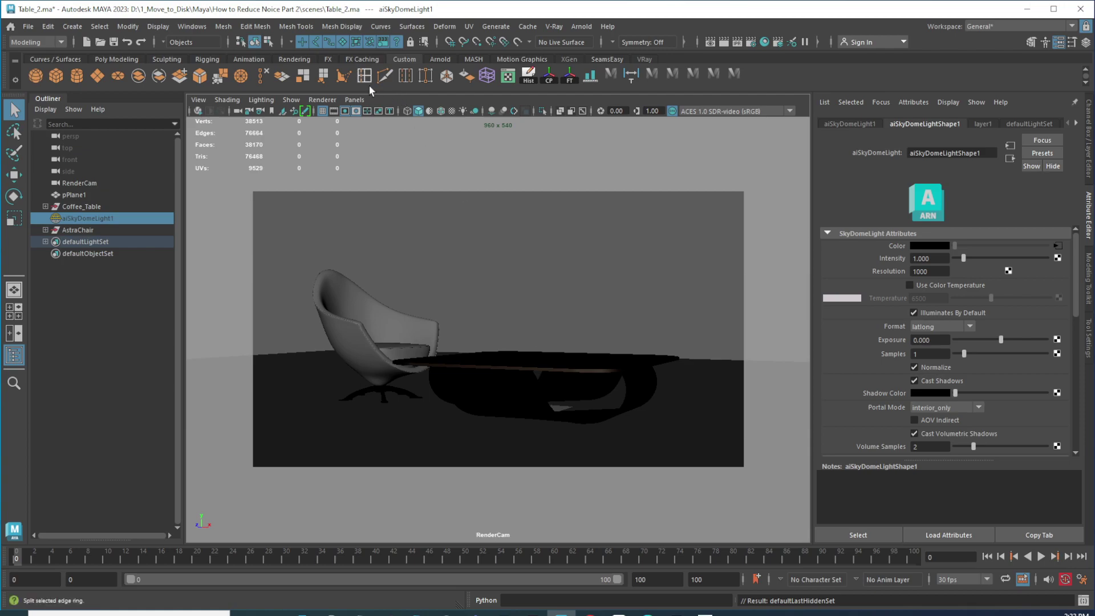
Step: Switch the viewport from RenderCam to the default persp camera
left_click(355, 99)
mouse_move(387, 113)
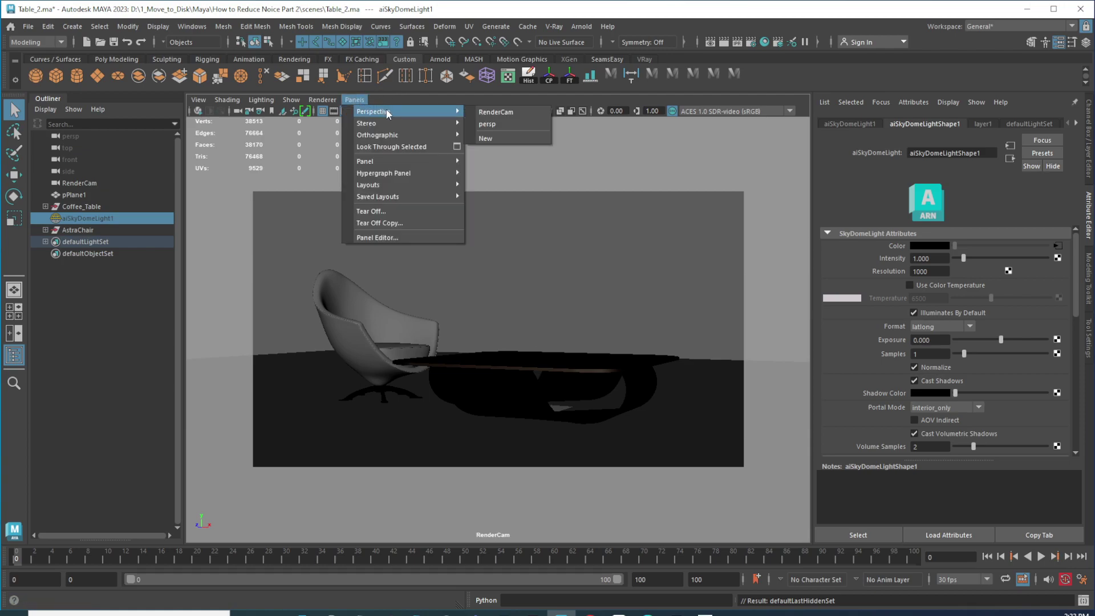
left_click(511, 125)
Step: Orbit around the chair and table, then bring up the noise-reduction tutorial video
left_click_drag(510, 331, 577, 331, "alt")
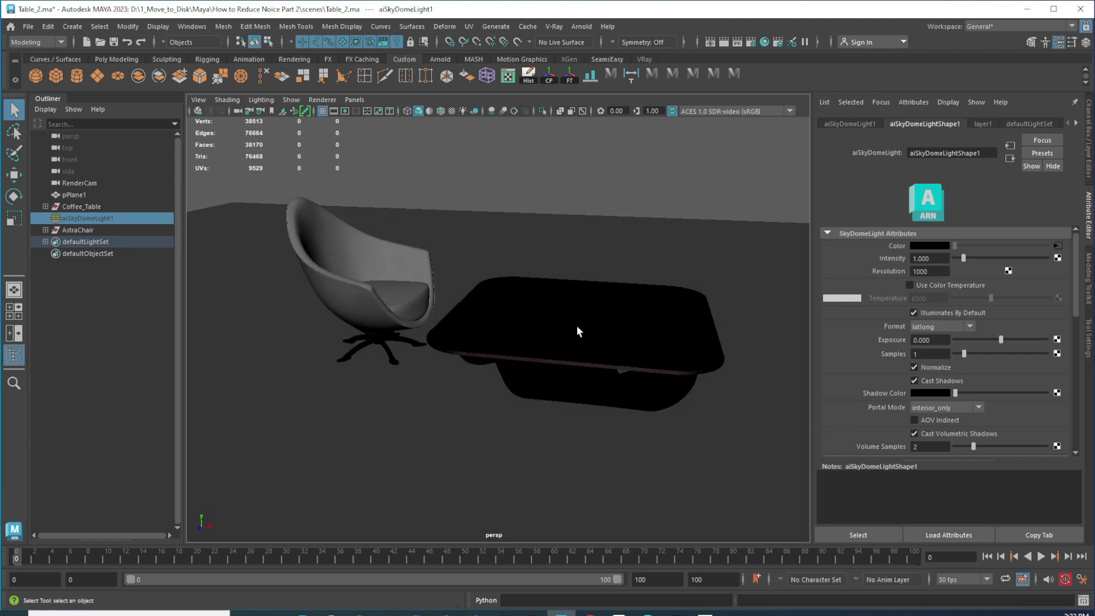
left_click_drag(457, 296, 346, 271, "alt")
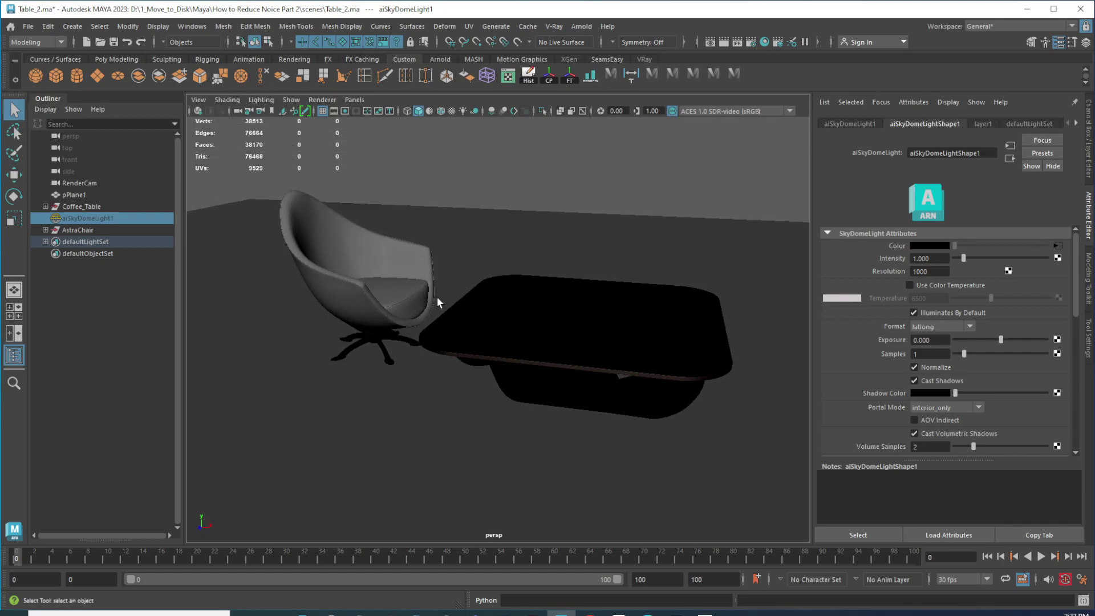
left_click_drag(477, 307, 576, 341, "alt")
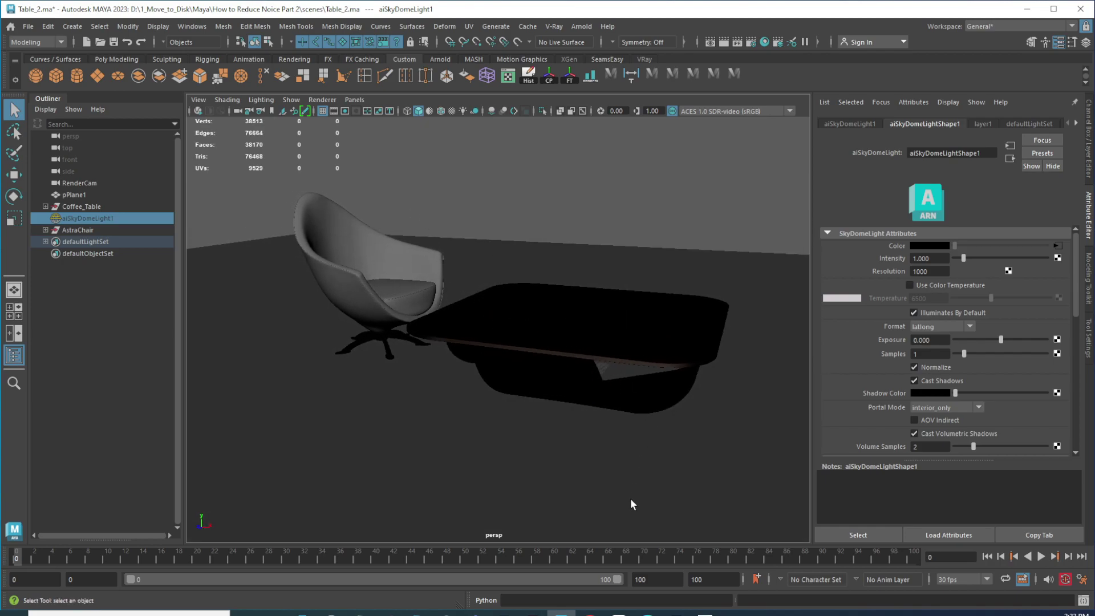
left_click(590, 614)
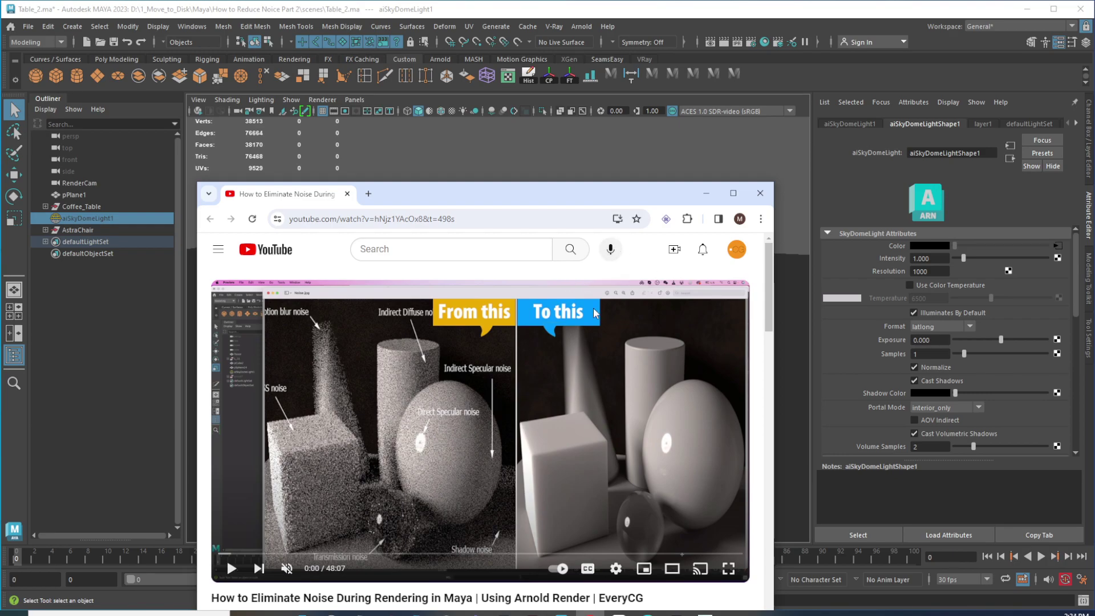
left_click(706, 194)
mouse_move(537, 359)
left_mouse_down("alt")
mouse_move(486, 308)
mouse_move(460, 311)
mouse_move(592, 357)
mouse_move(577, 371)
mouse_move(522, 354)
left_mouse_up("alt")
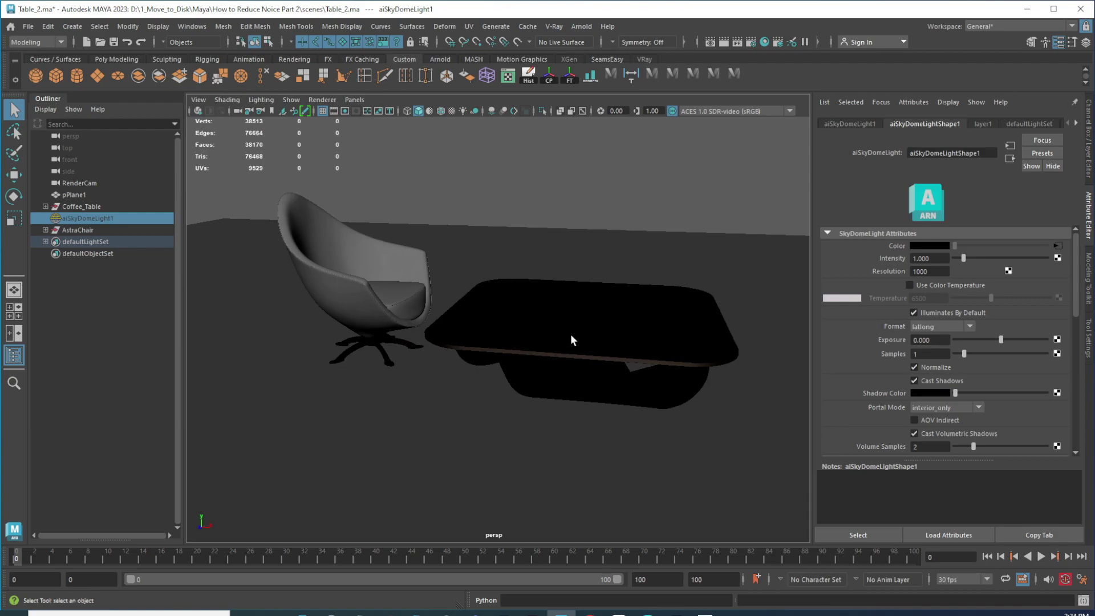
Step: Switch to four-view, maximize the front view and select the whole AstraChair group
left_click(388, 426)
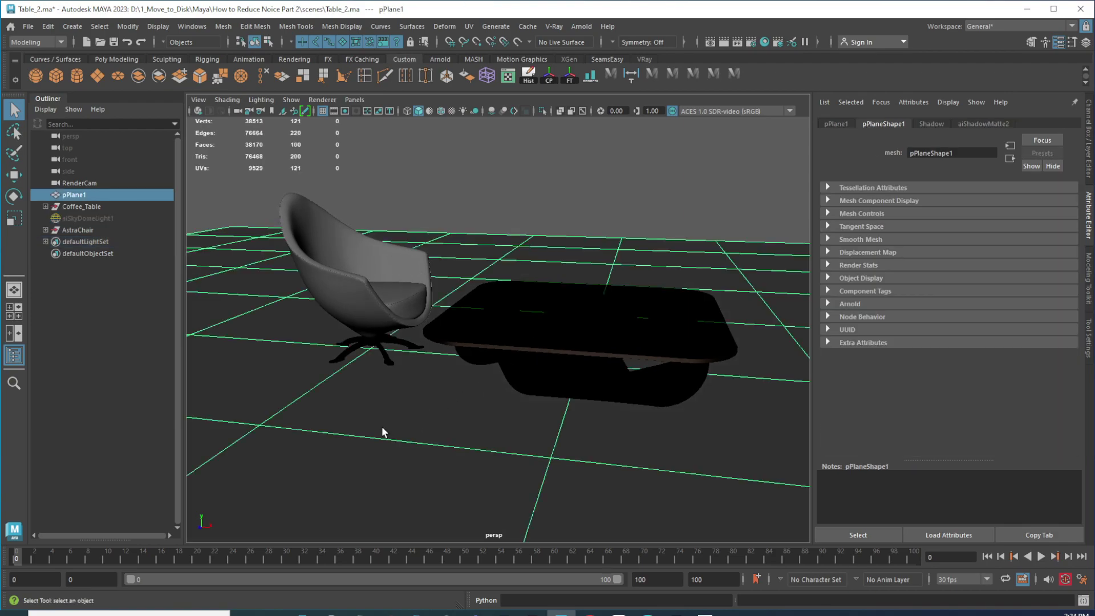
left_click(14, 315)
key("space")
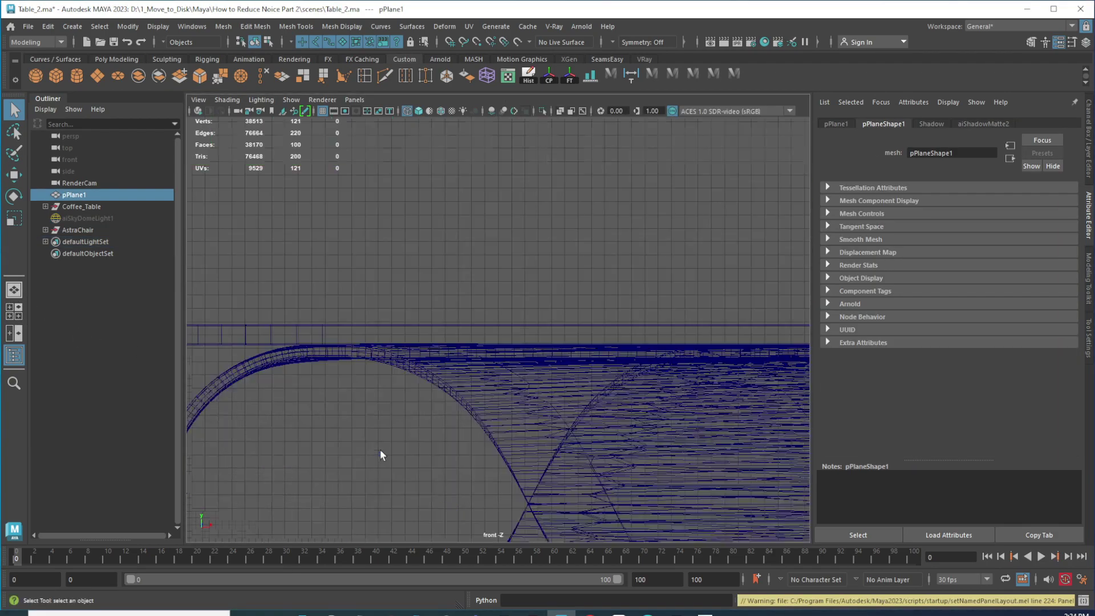
scroll(361, 303, "down", 5)
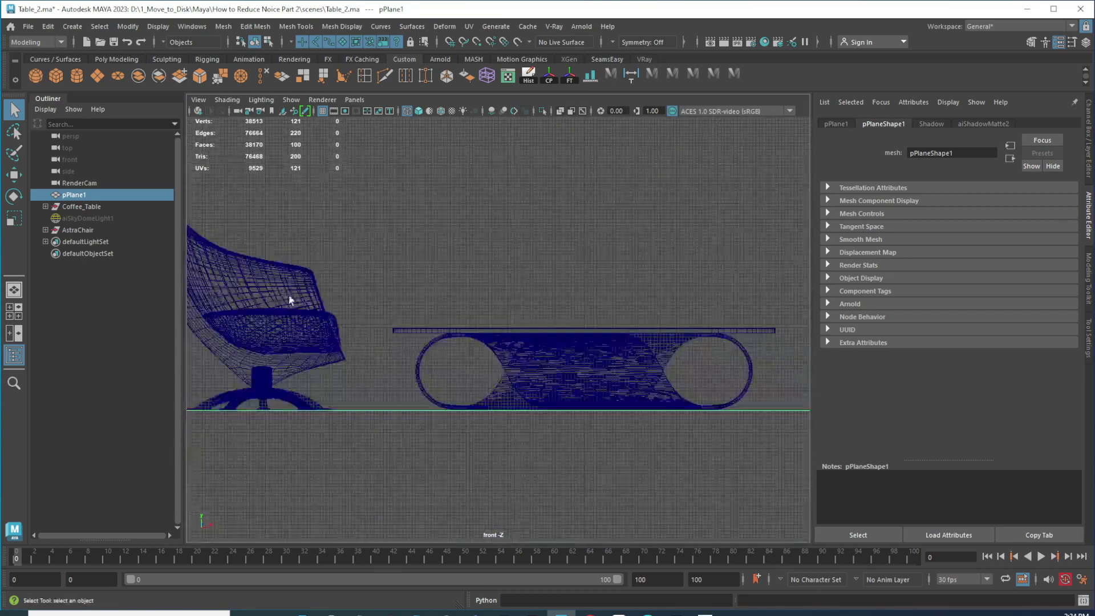
scroll(513, 289, "up", 5)
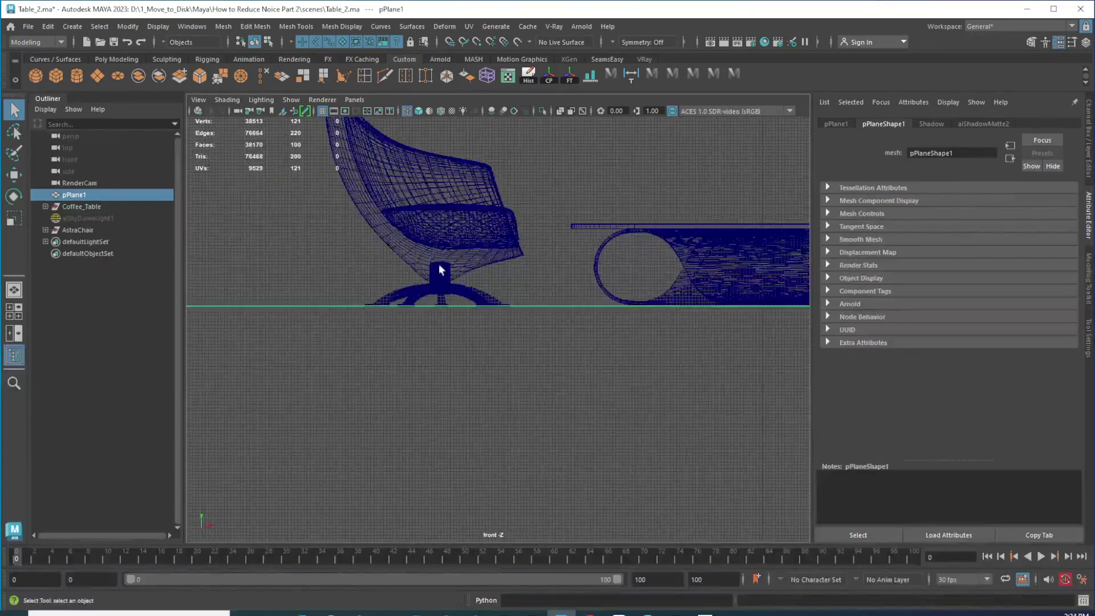
left_click(78, 229)
left_click(77, 228)
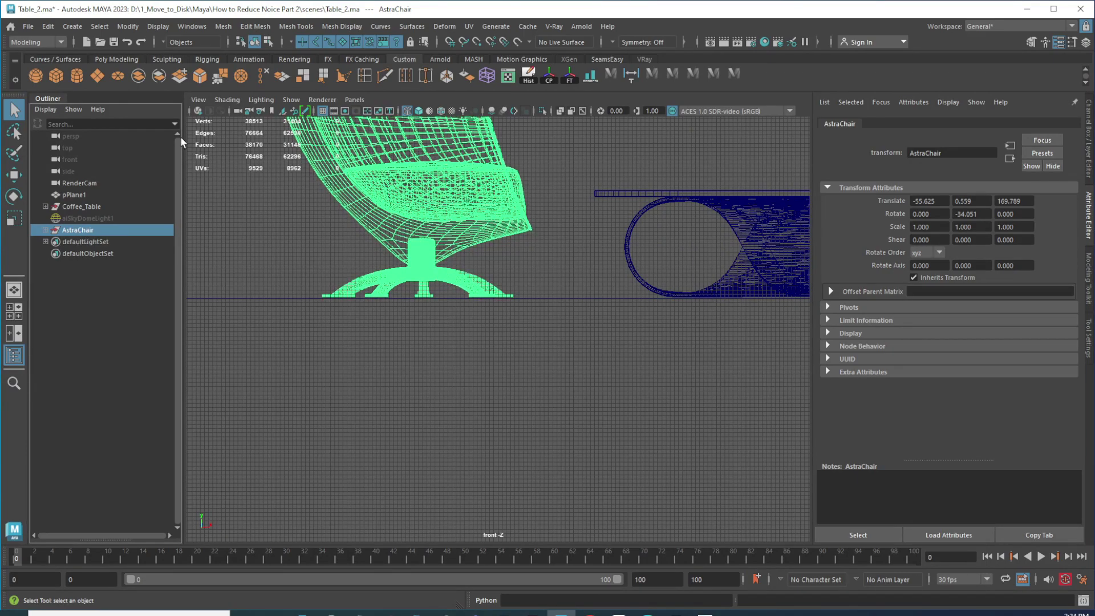
Step: Bring the chair base down onto the floor line (Translate Y 0.419) and return to perspective
scroll(592, 313, "up", 3)
middle_click_drag(592, 313, 549, 252, "alt")
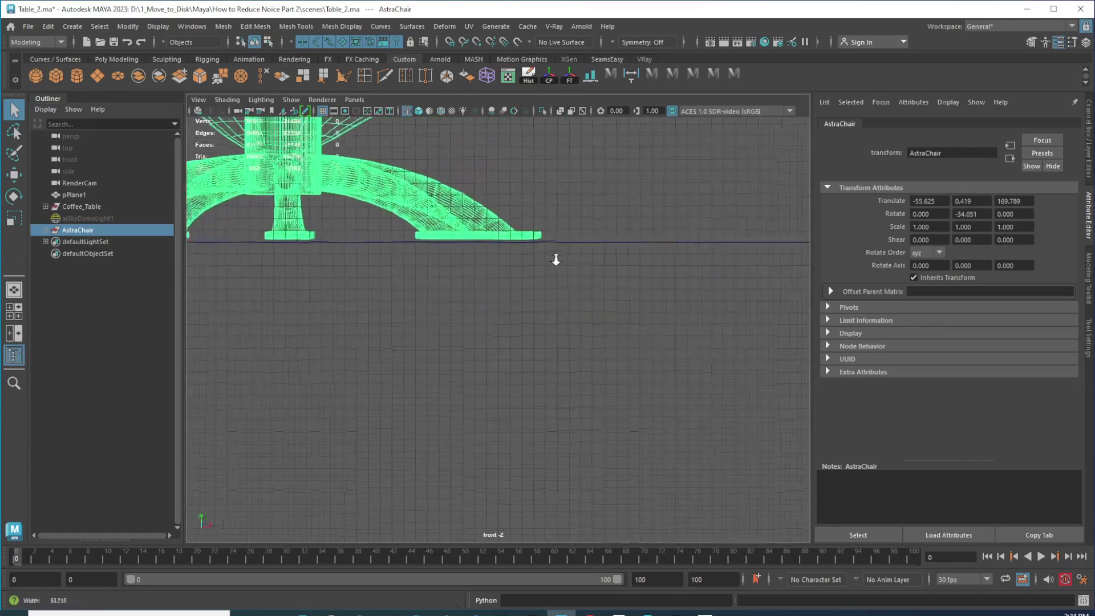
scroll(550, 274, "down", 2)
middle_click_drag(550, 298, 492, 351, "alt")
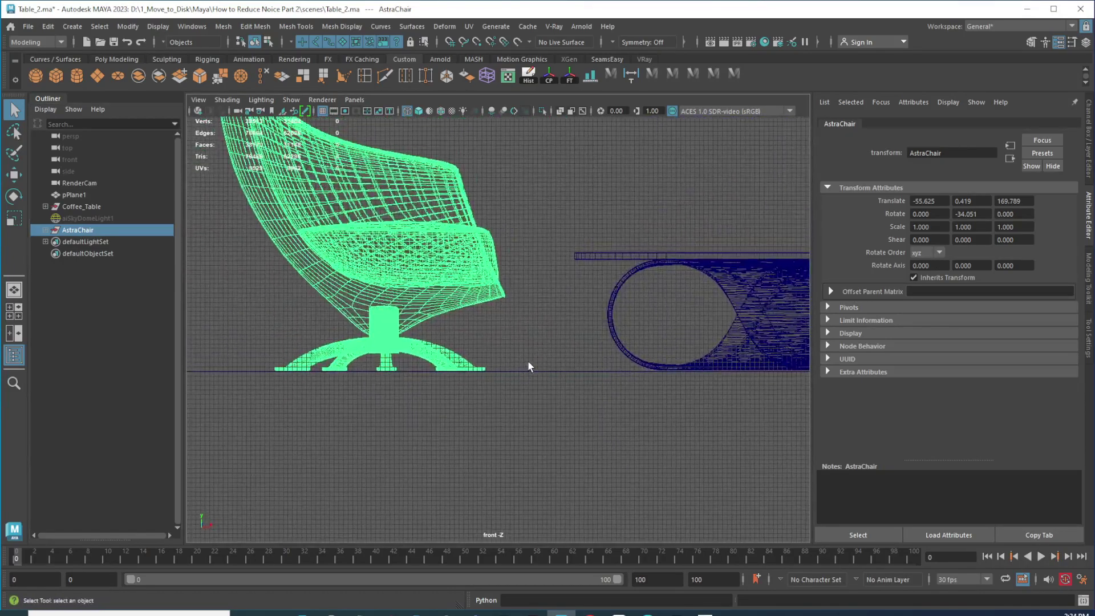
key("space")
key("space")
left_click_drag(597, 403, 483, 337, "alt")
left_click(425, 262)
left_click_drag(434, 372, 498, 338, "alt")
left_click_drag(422, 303, 413, 298, "alt")
scroll(412, 299, "up", 4)
left_click(413, 299)
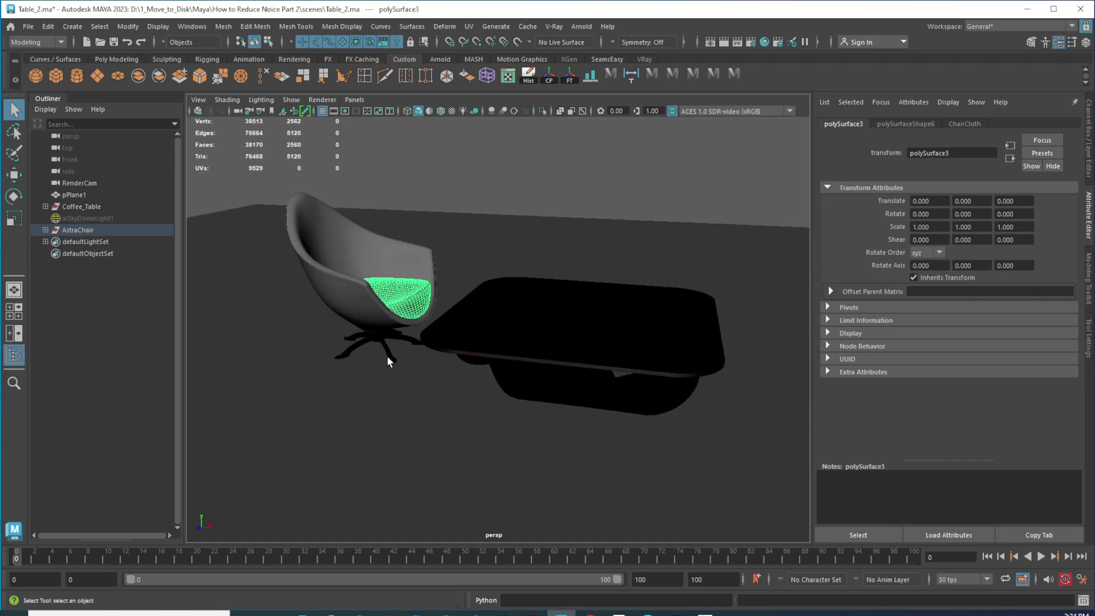
left_click(387, 359)
mouse_move(400, 359)
left_mouse_down("alt")
mouse_move(396, 325)
mouse_move(389, 341)
left_mouse_up("alt")
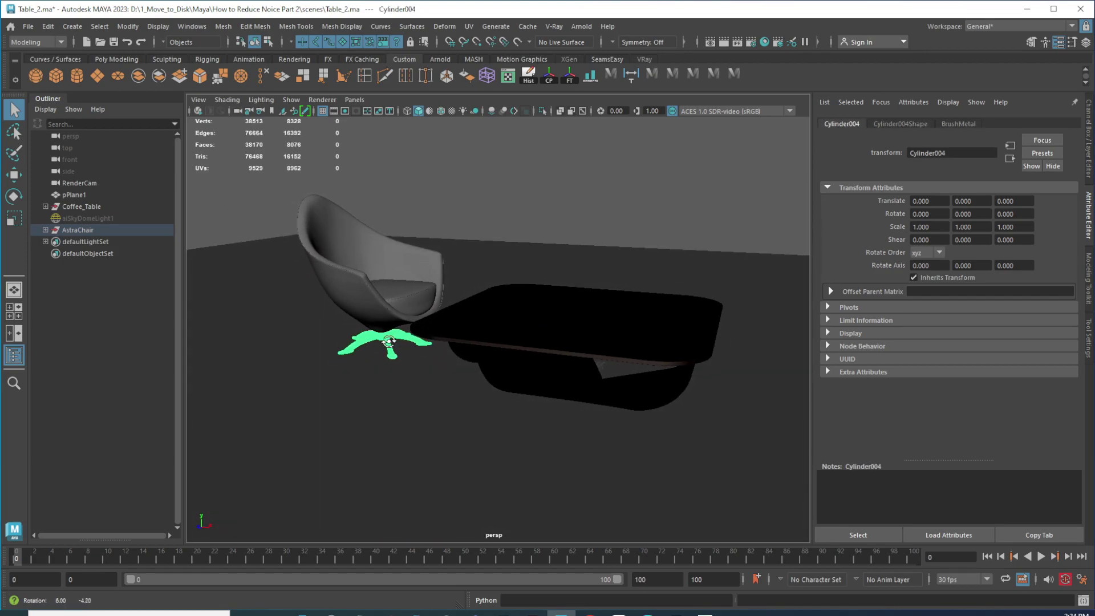
mouse_move(488, 389)
left_mouse_down("alt")
mouse_move(448, 367)
mouse_move(611, 399)
mouse_move(655, 350)
mouse_move(574, 359)
mouse_move(622, 350)
mouse_move(630, 362)
mouse_move(576, 347)
mouse_move(553, 421)
mouse_move(643, 404)
mouse_move(686, 266)
left_mouse_up("alt")
left_click(568, 401)
left_click(592, 388)
left_click(685, 266)
right_click_drag(713, 328, 602, 232, "alt")
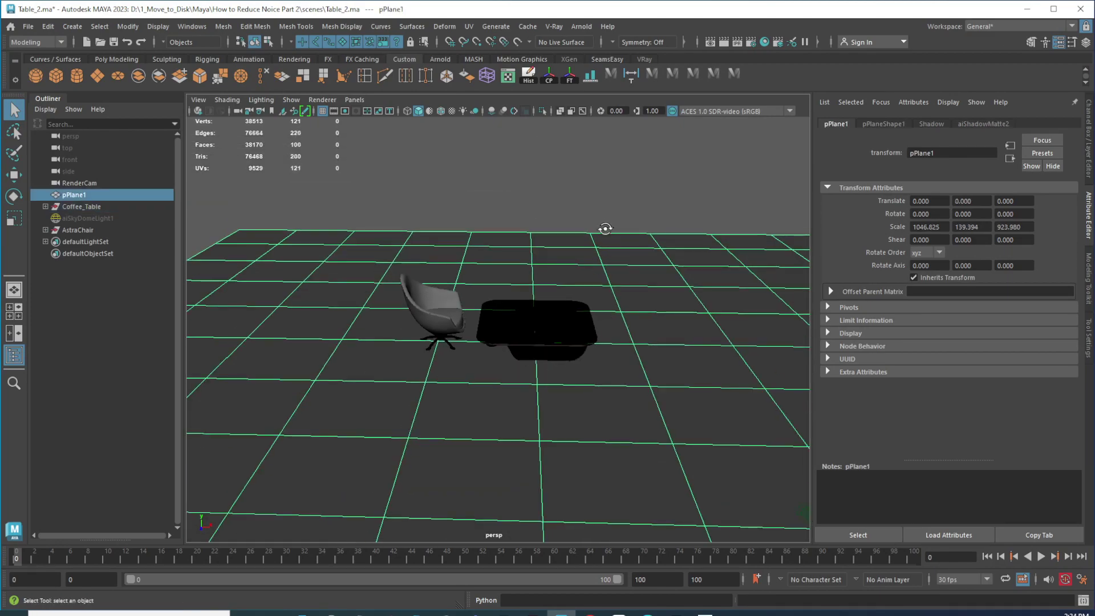
left_click_drag(602, 232, 580, 197, "alt")
left_click(580, 197)
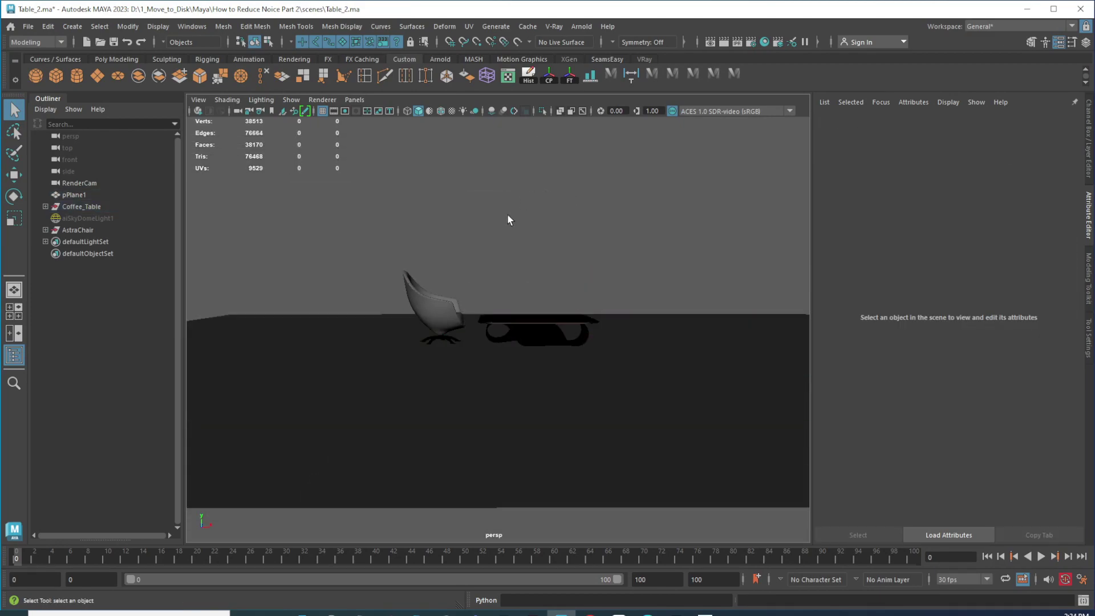
left_click(89, 219)
Step: Unhide the aiSkyDomeLight1 sky dome with Shift+H and look through RenderCam again, leaving RenderCam selected
key("shift+h")
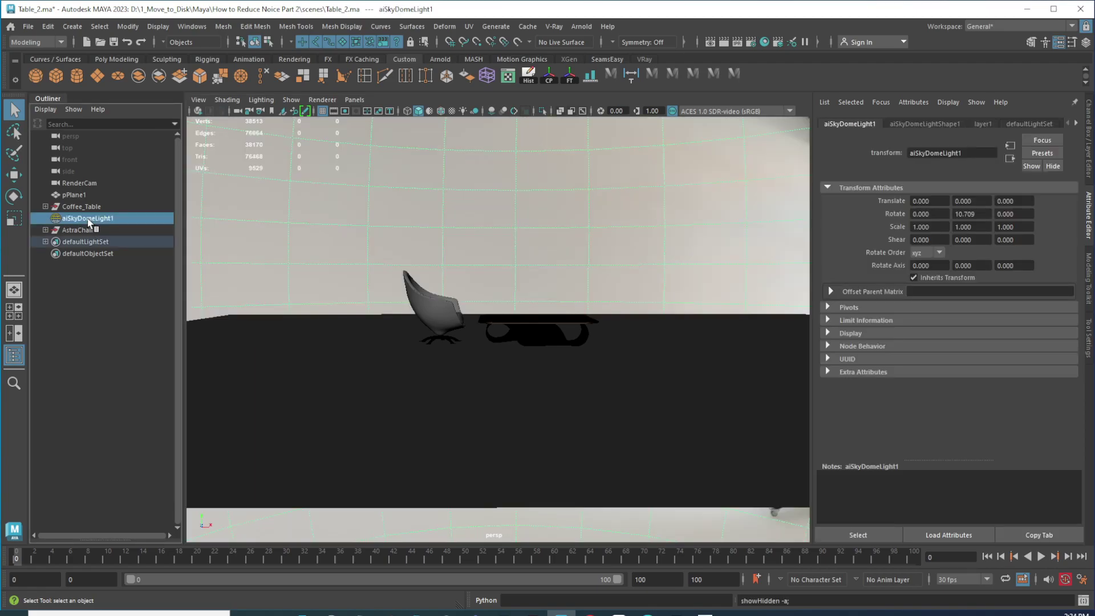
left_click_drag(302, 283, 698, 402, "alt")
left_click(720, 348)
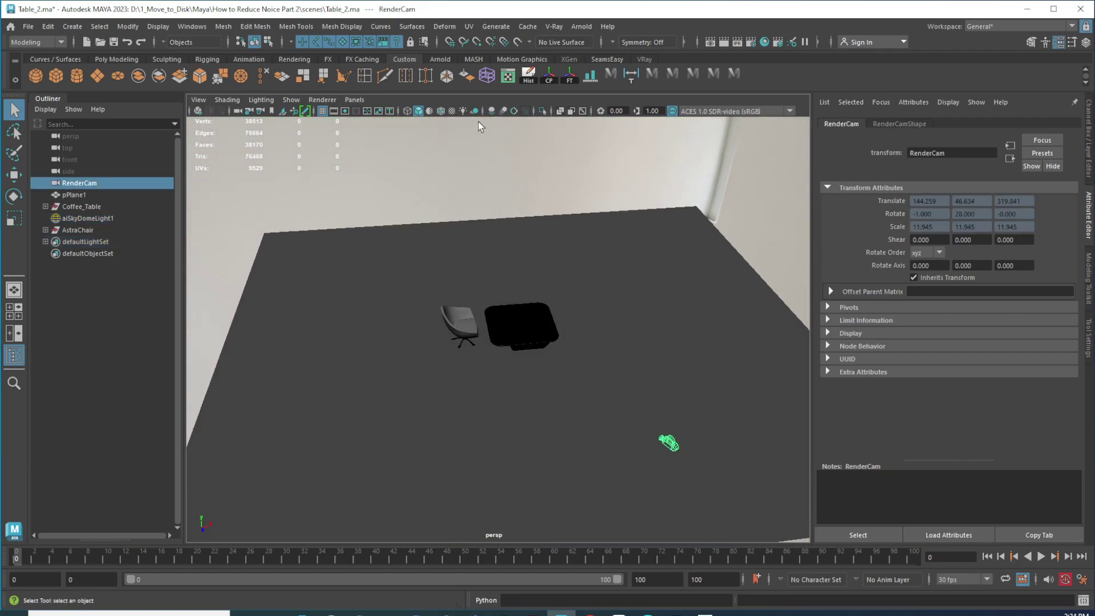
left_click(355, 100)
mouse_move(412, 113)
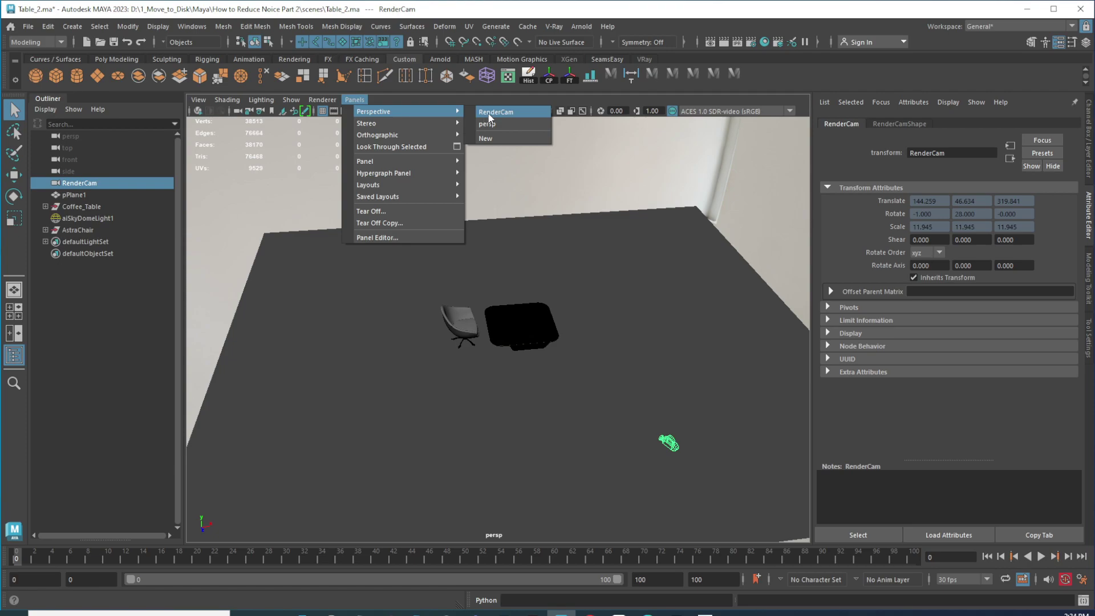
left_click(502, 112)
left_click(537, 375)
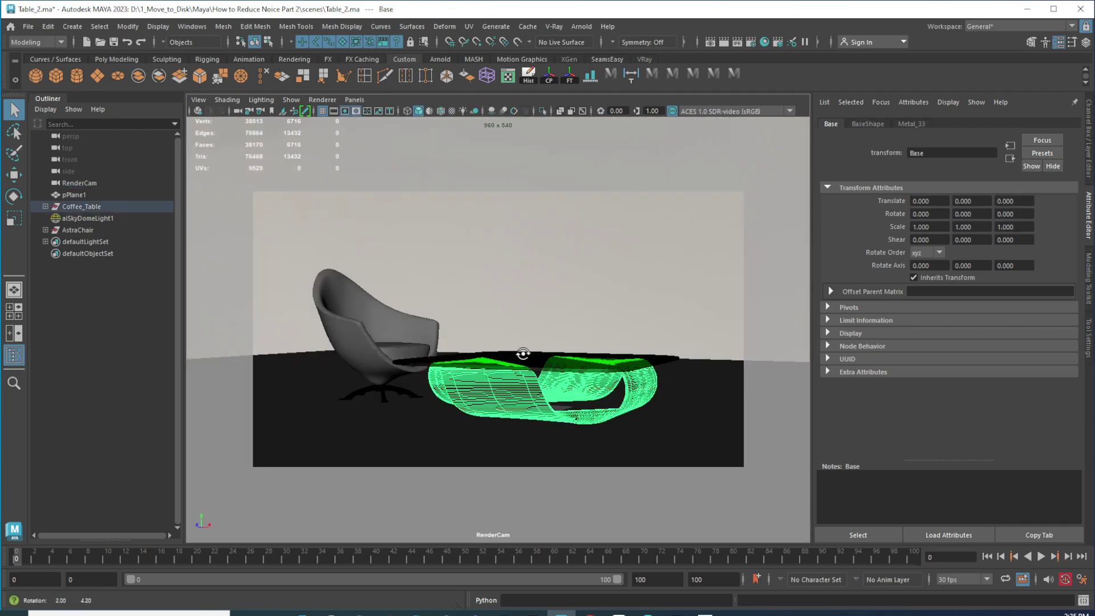
left_click(73, 183)
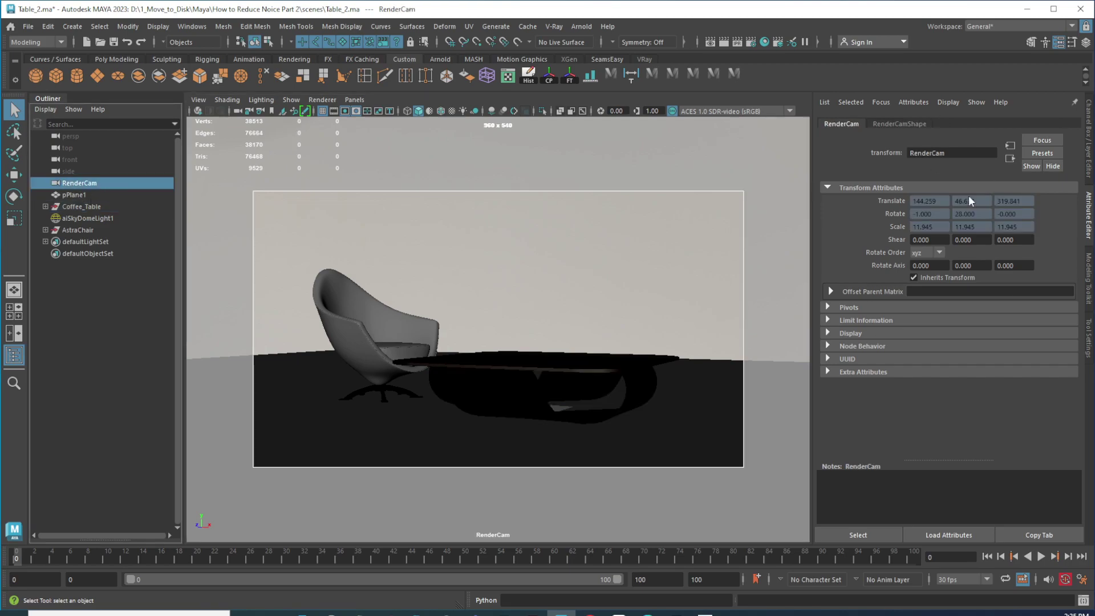
Step: Lock RenderCam's transform channels in the Channel Box, then select aiSkyDomeLight1
left_click(1088, 122)
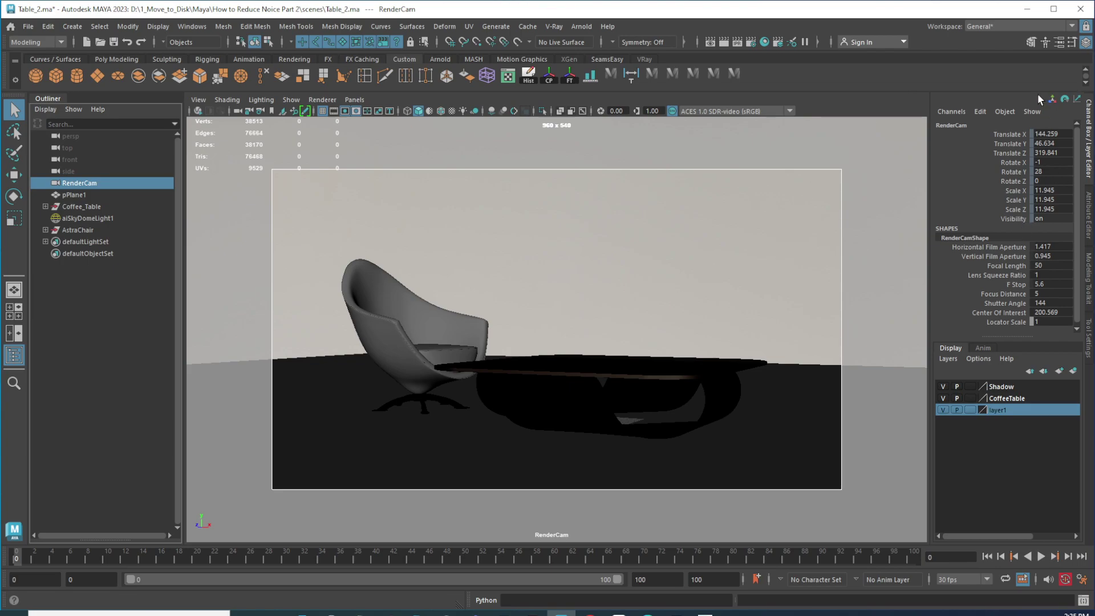
left_click_drag(1008, 135, 1026, 217)
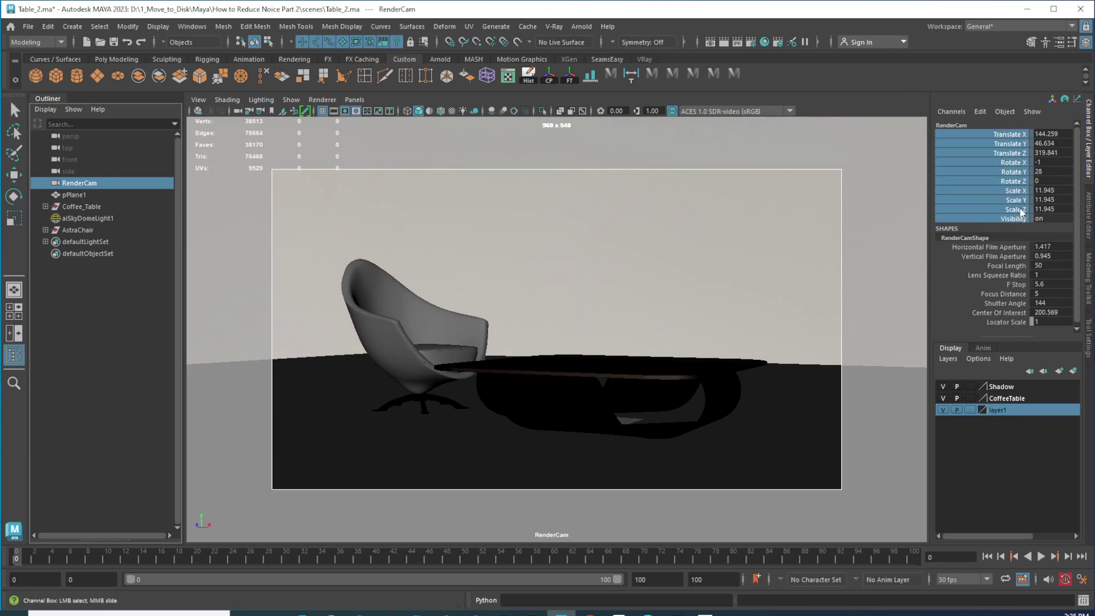
right_click(1020, 188)
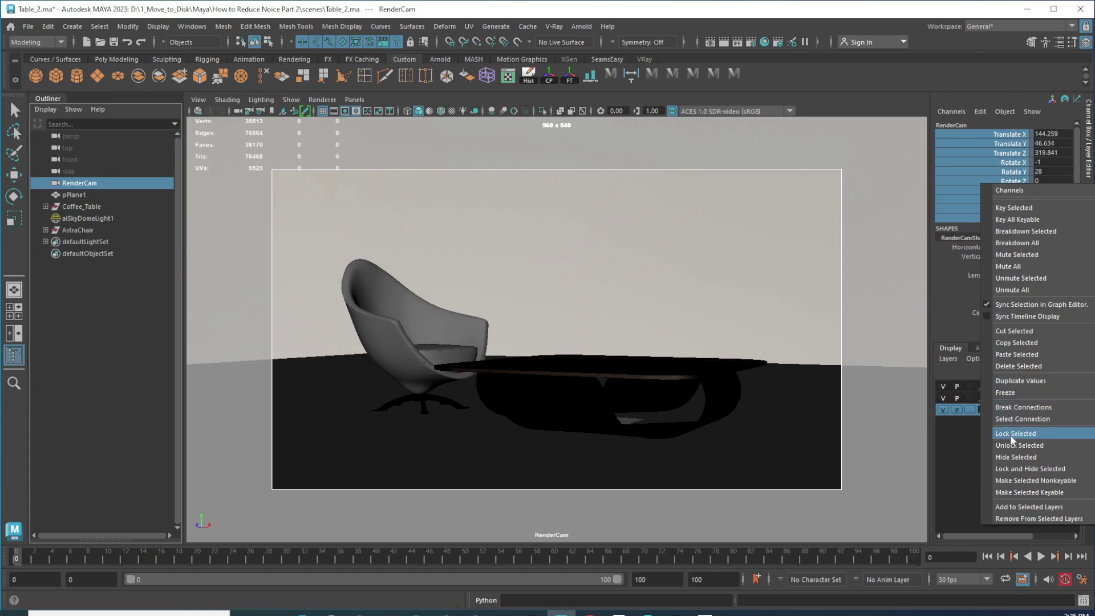
left_click(584, 343)
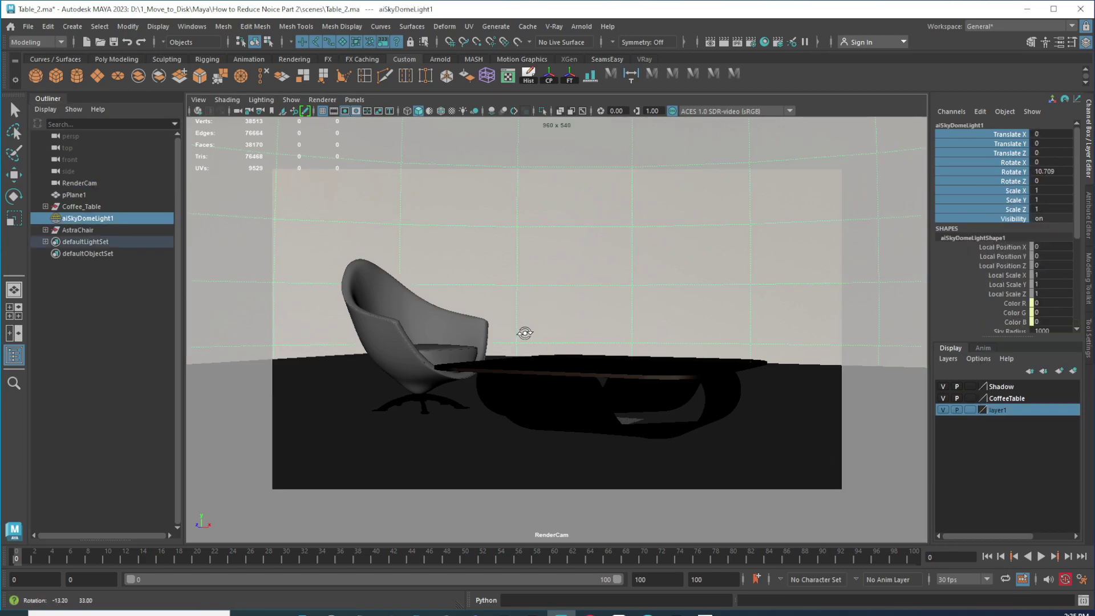
Step: Run an Arnold test render of the chair and table, check the noise, and close RenderView
left_click(583, 26)
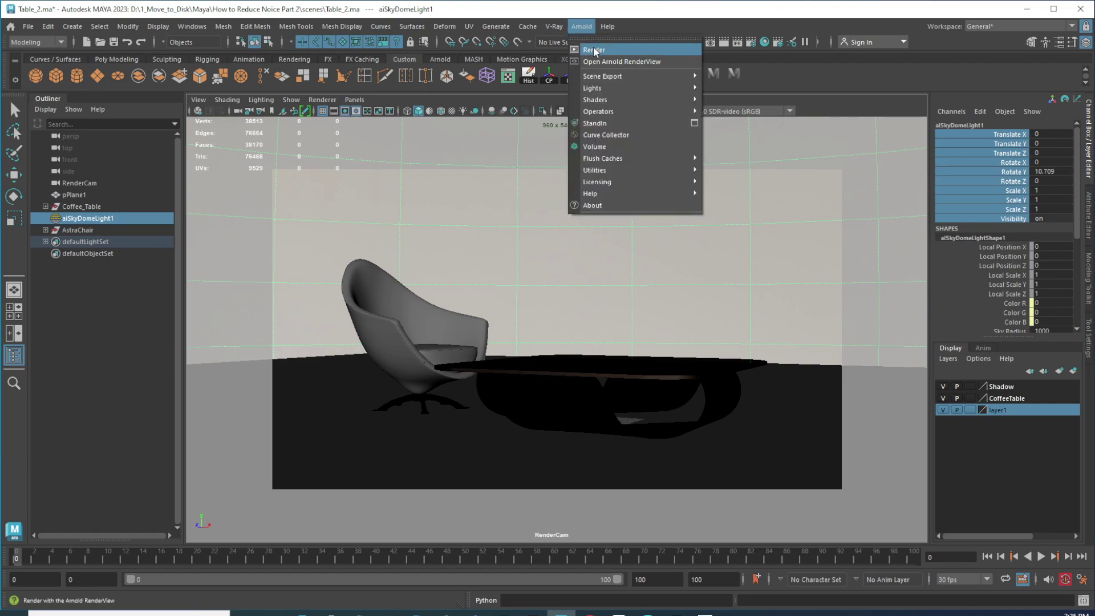
left_click(593, 51)
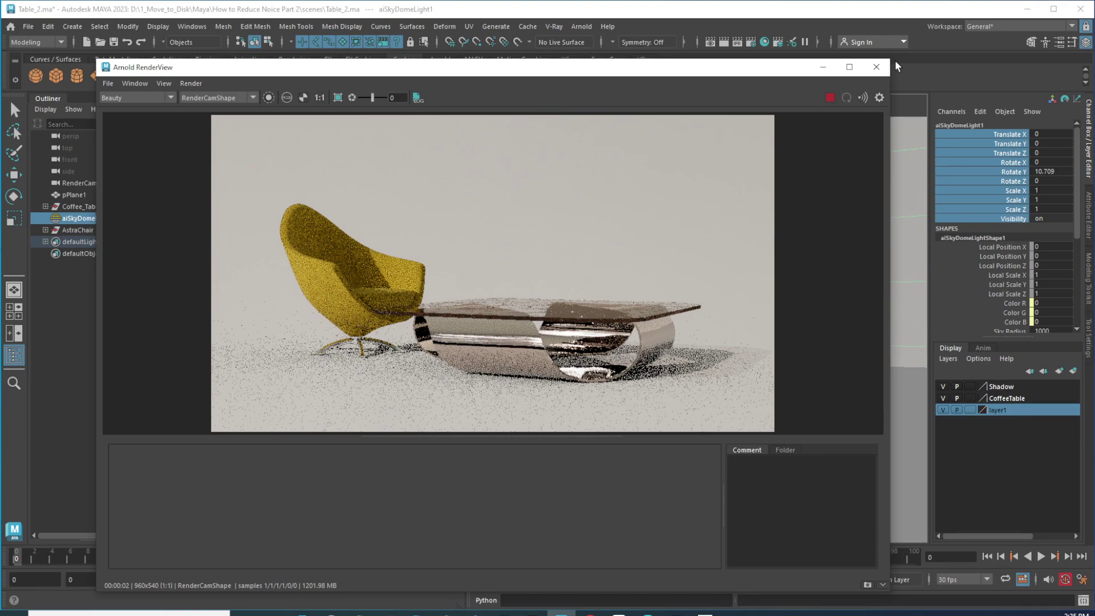
left_click(876, 67)
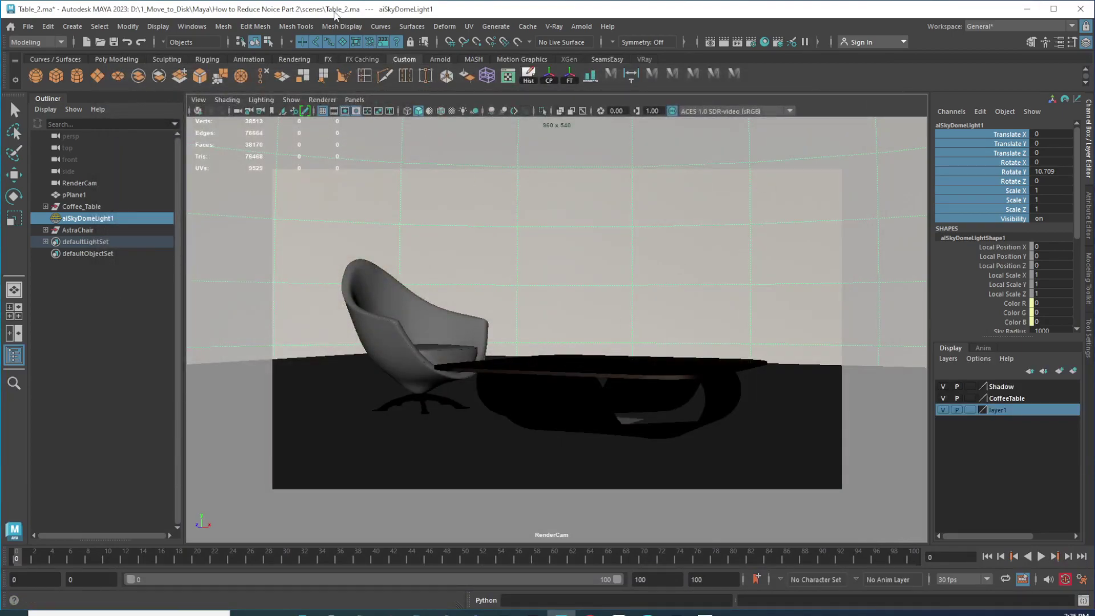
Step: Open Render Settings, look over the Arnold Renderer and Common tabs, then return to AOVs
left_click(750, 43)
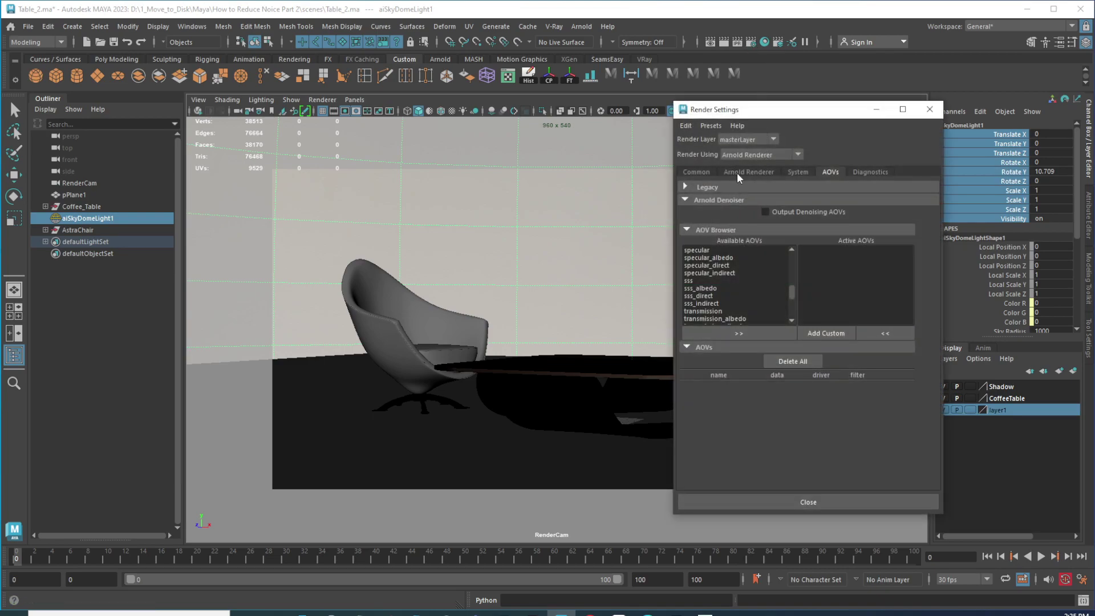
left_click(734, 172)
left_click(702, 172)
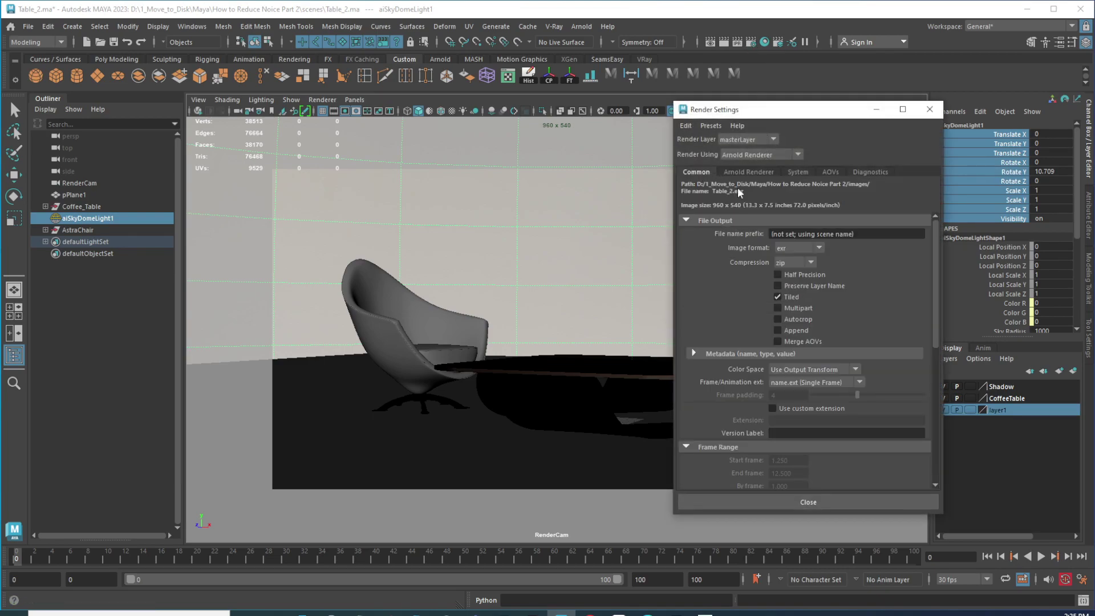
scroll(808, 291, "down", 6)
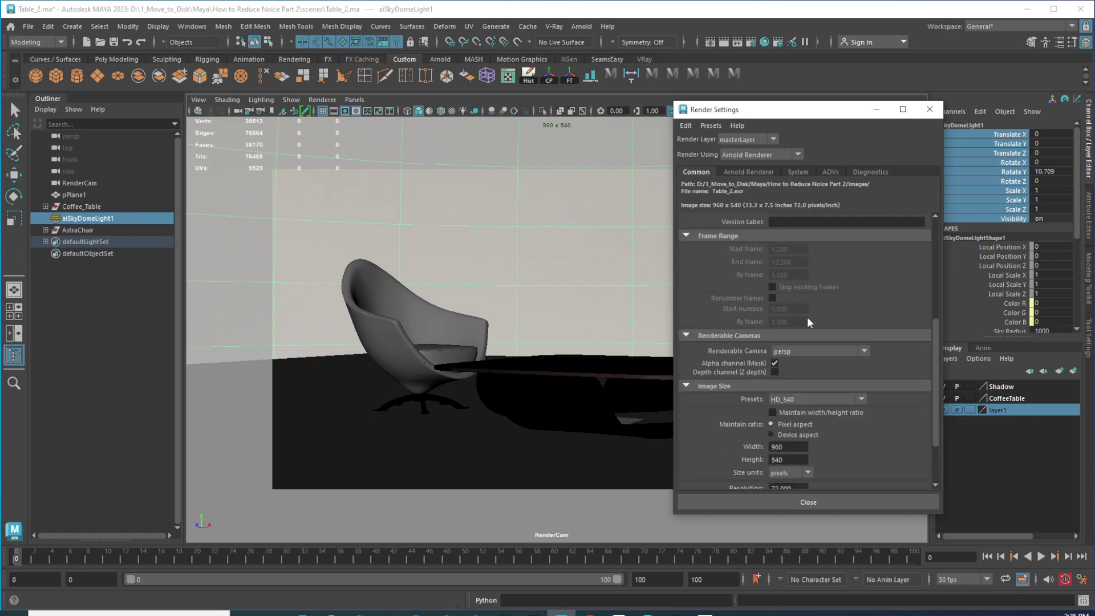
scroll(743, 224, "up", 6)
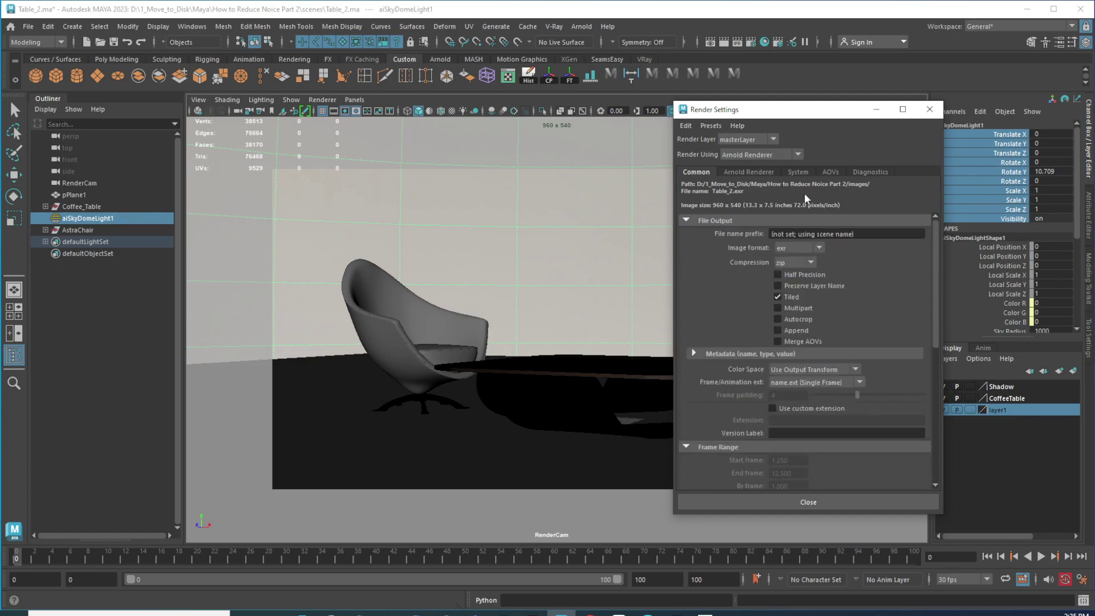
left_click(833, 170)
left_click_drag(792, 294, 793, 255)
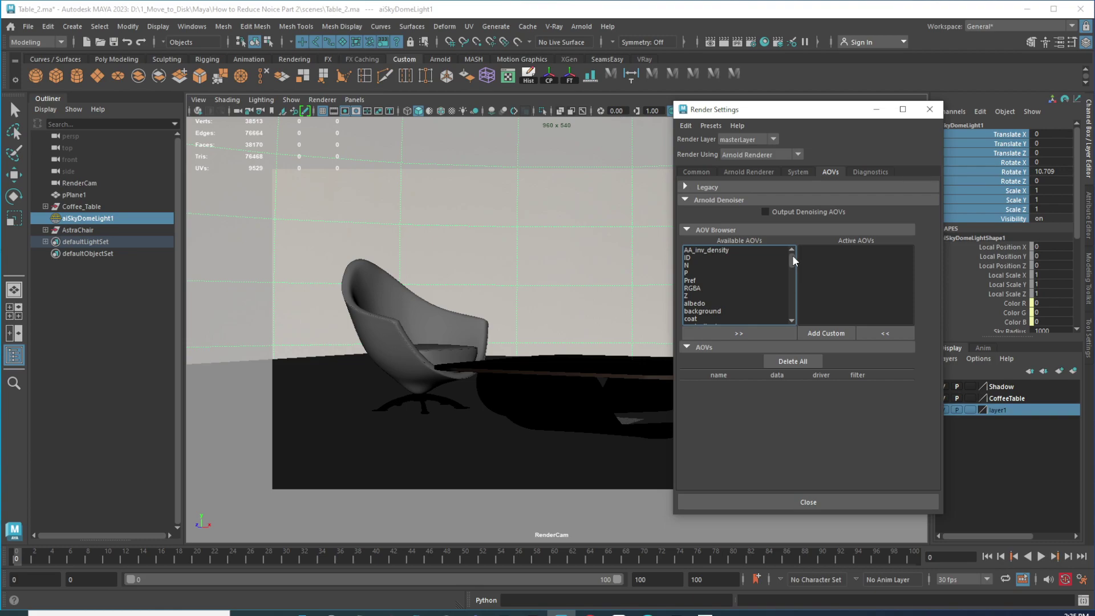
Step: Scroll the Available AOVs list and settle on diffuse_direct after trying diffuse and diffuse_indirect
left_click_drag(792, 255, 792, 261)
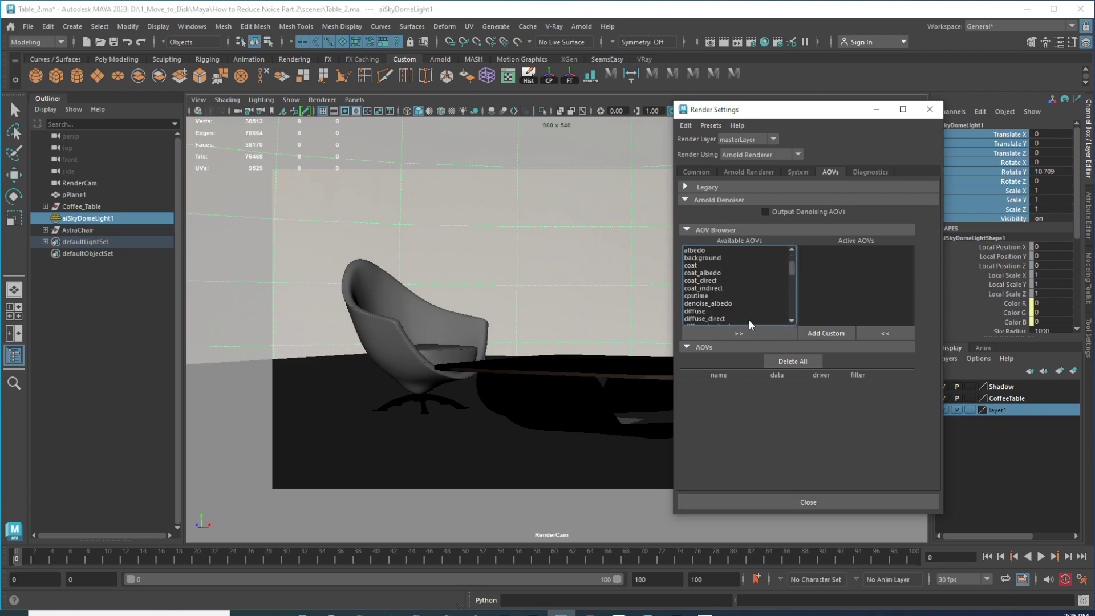
left_click(790, 319)
left_click(790, 318)
left_click(790, 318)
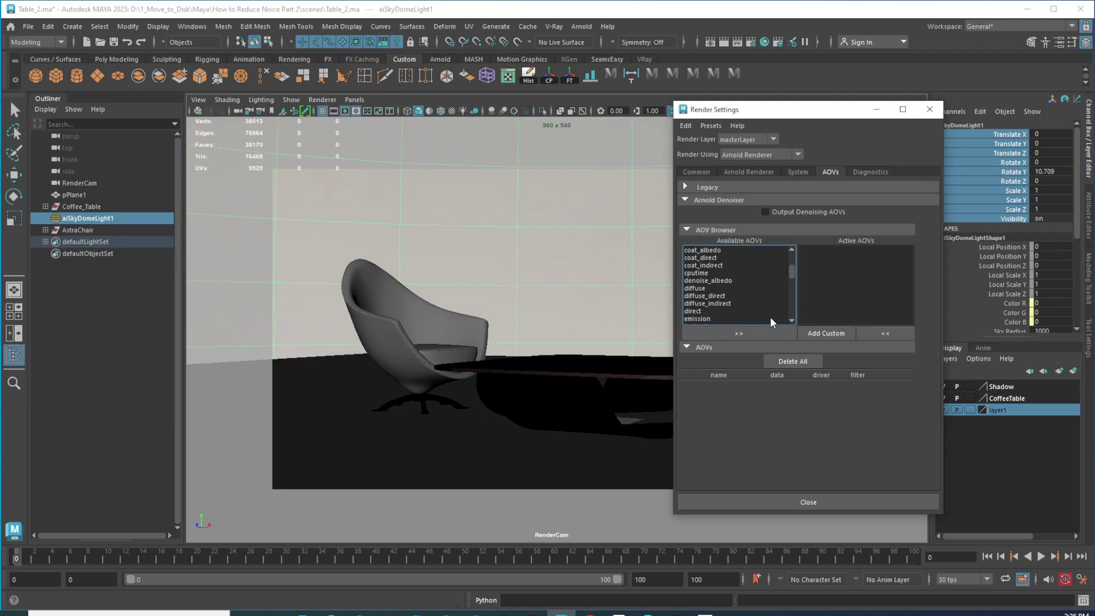
left_click(696, 288)
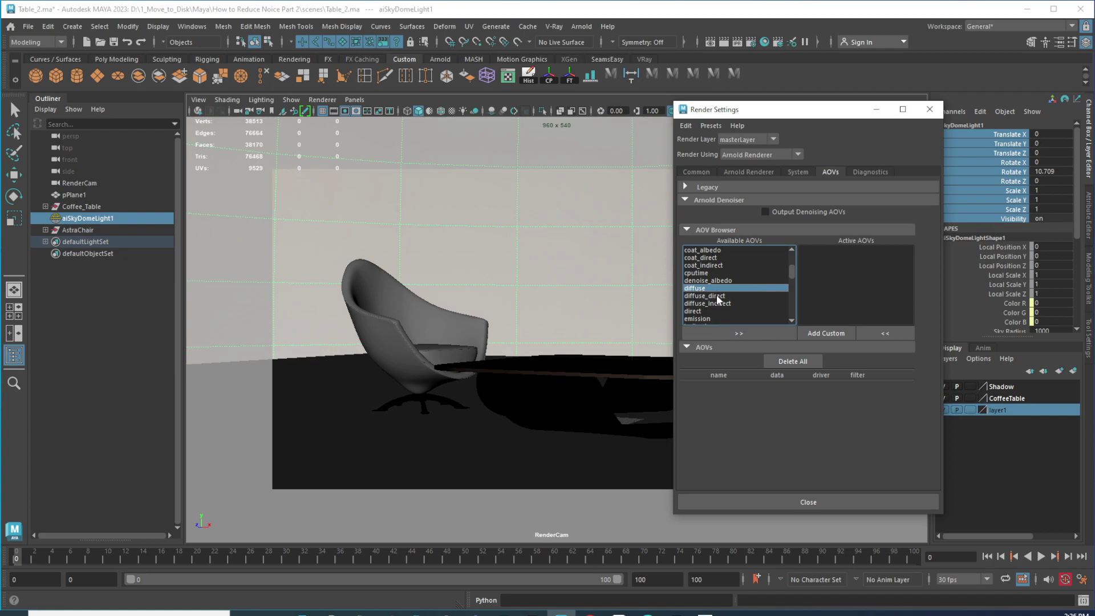
left_click(716, 296)
left_click(715, 303)
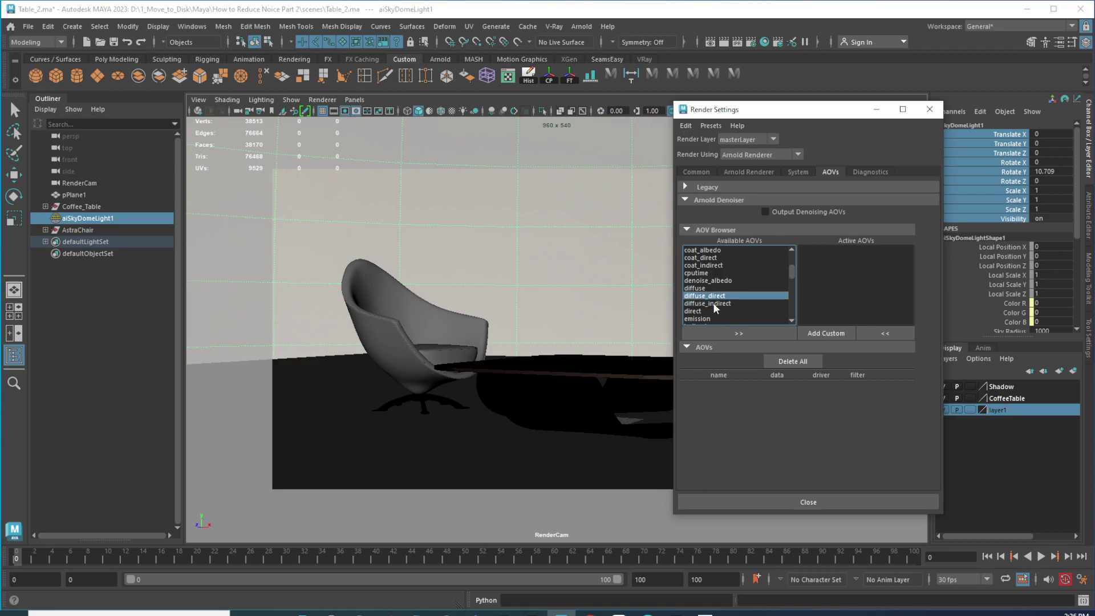
left_click(714, 297)
left_click(581, 25)
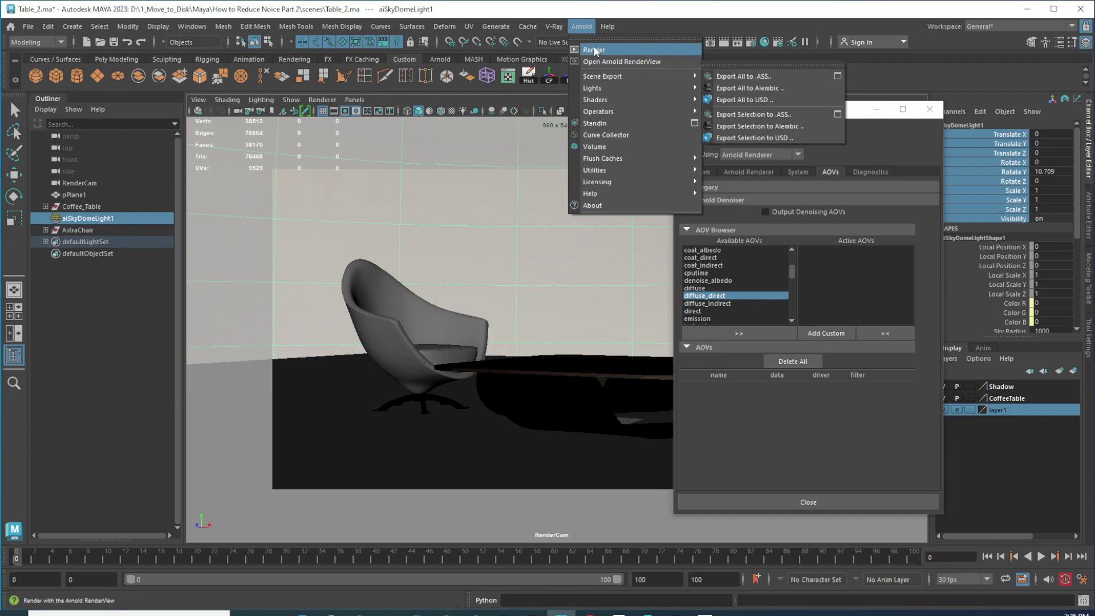
mouse_move(608, 88)
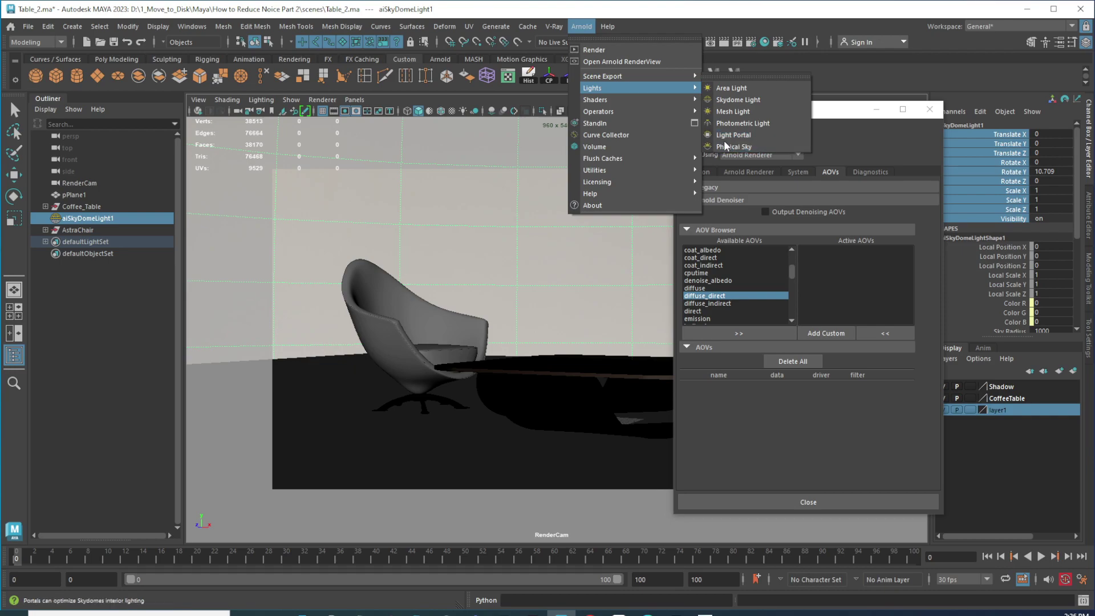
left_click(707, 298)
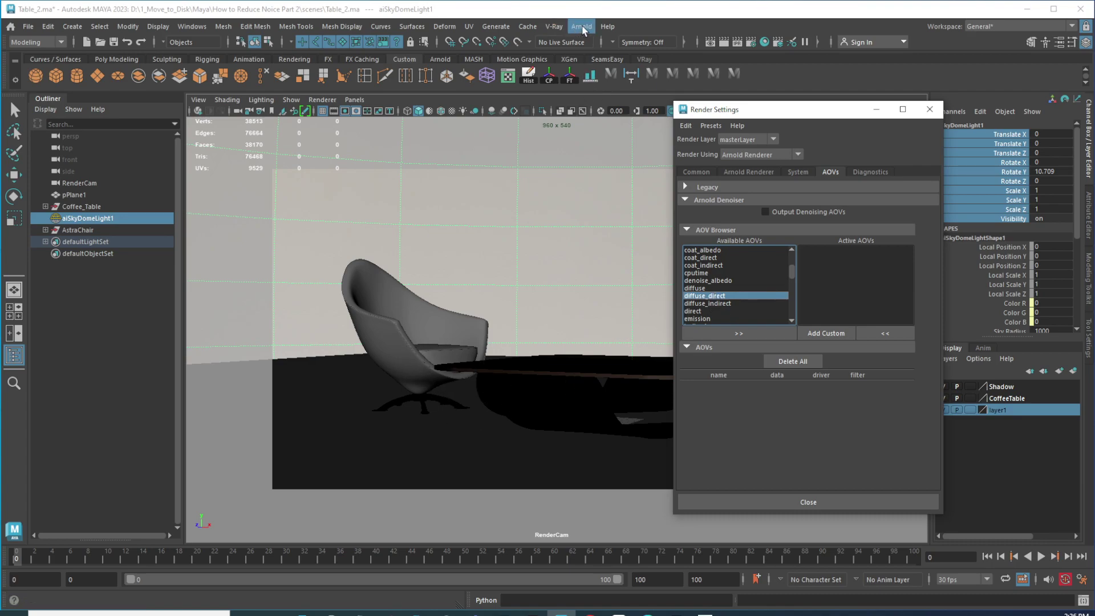
Step: Select diffuse_direct and diffuse_indirect together in the Available AOVs list
left_click(720, 303)
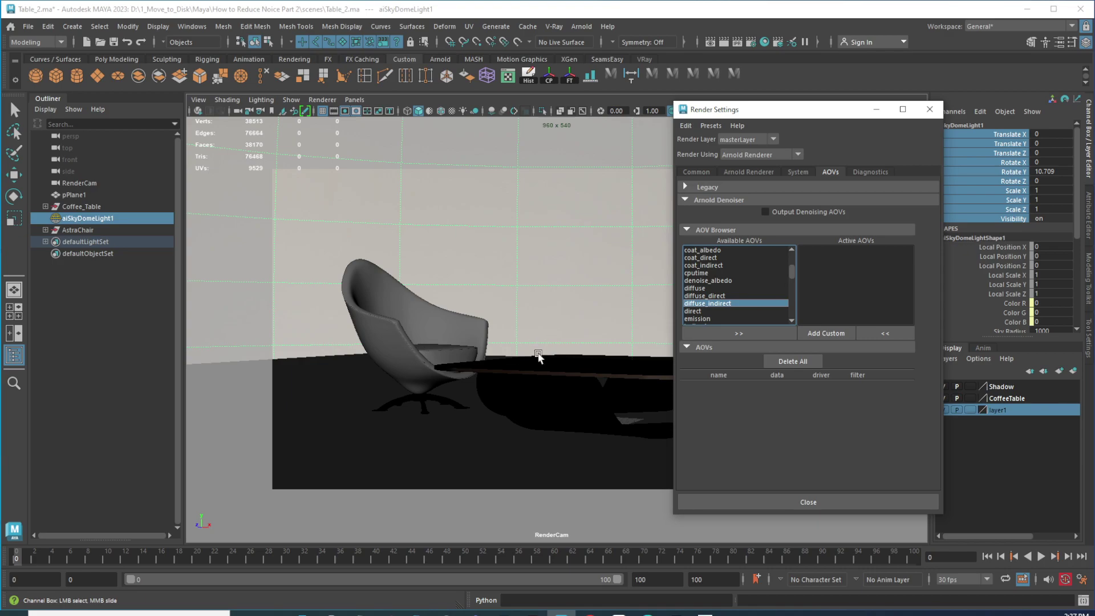
left_click(714, 295)
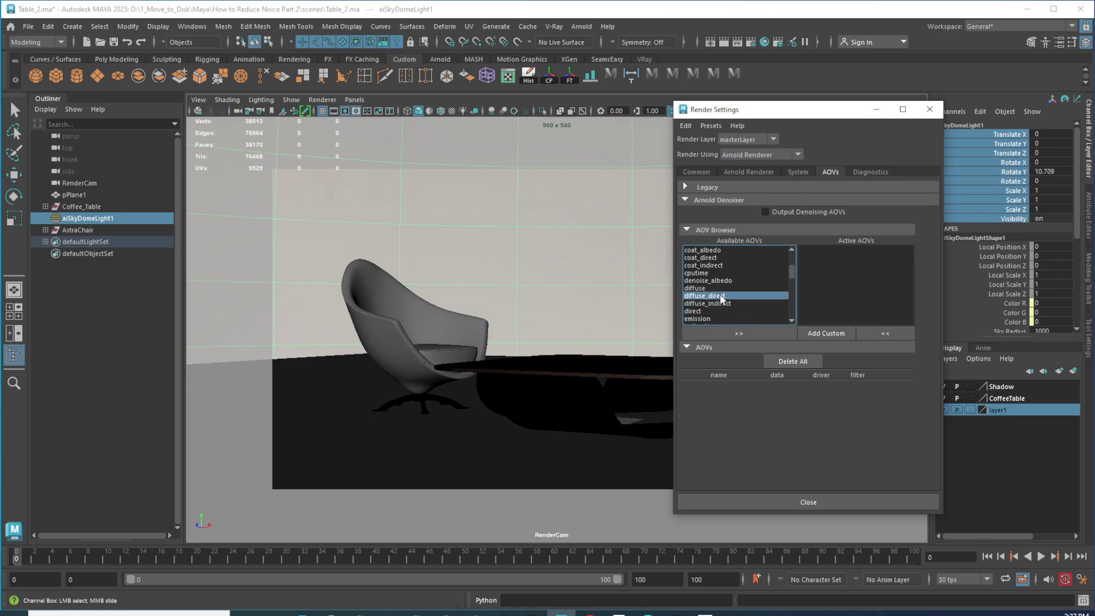
left_click(720, 303, "shift")
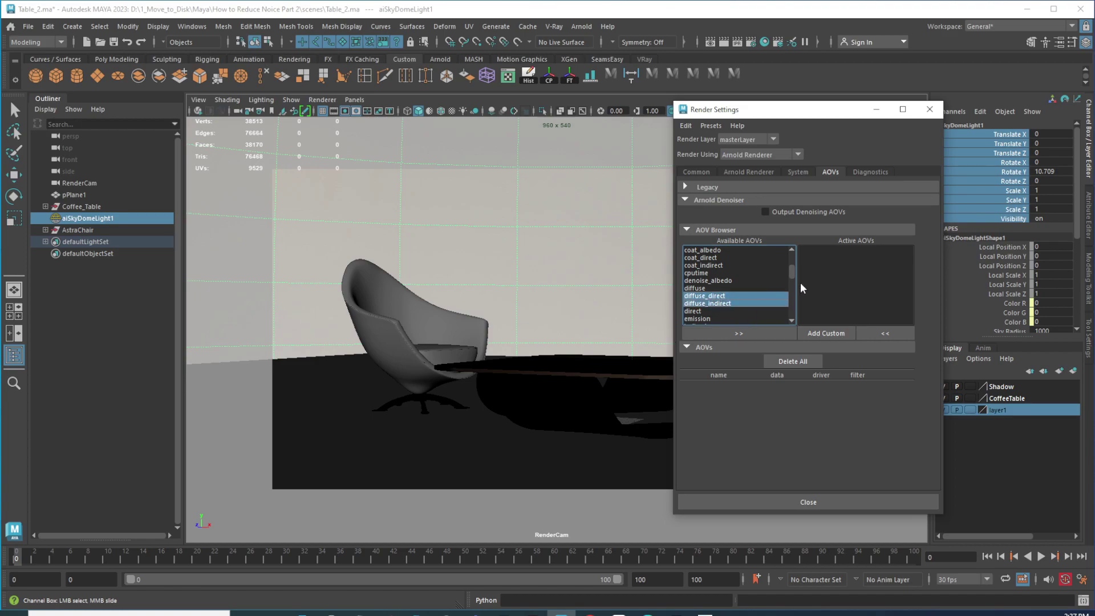
scroll(790, 320, "down", 8)
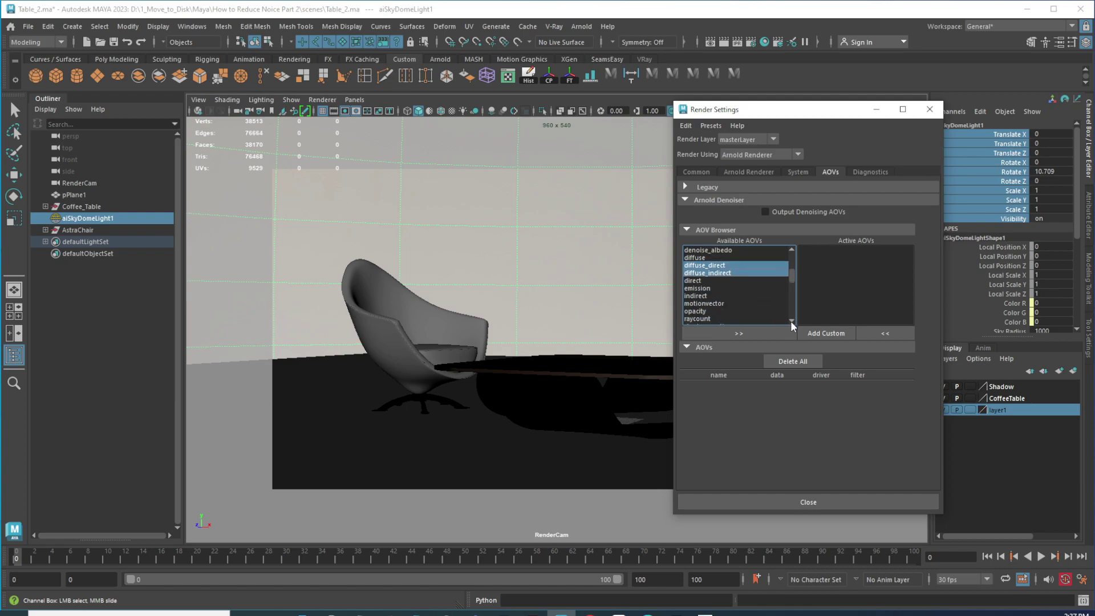
scroll(792, 320, "down", 6)
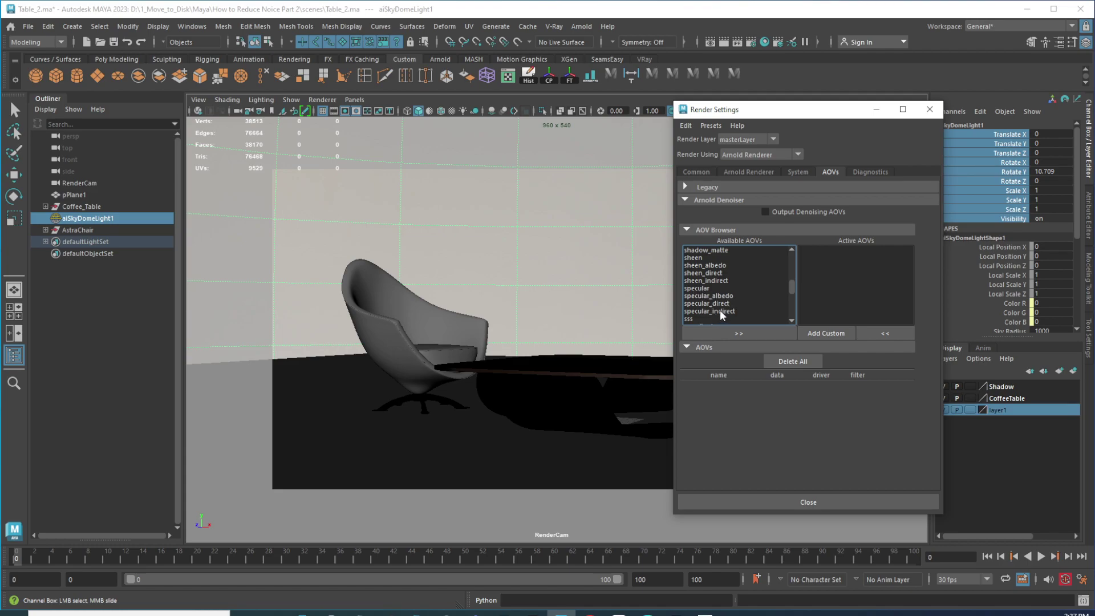
Step: Add specular_direct, specular_indirect and sss to the AOV selection
left_click(716, 303)
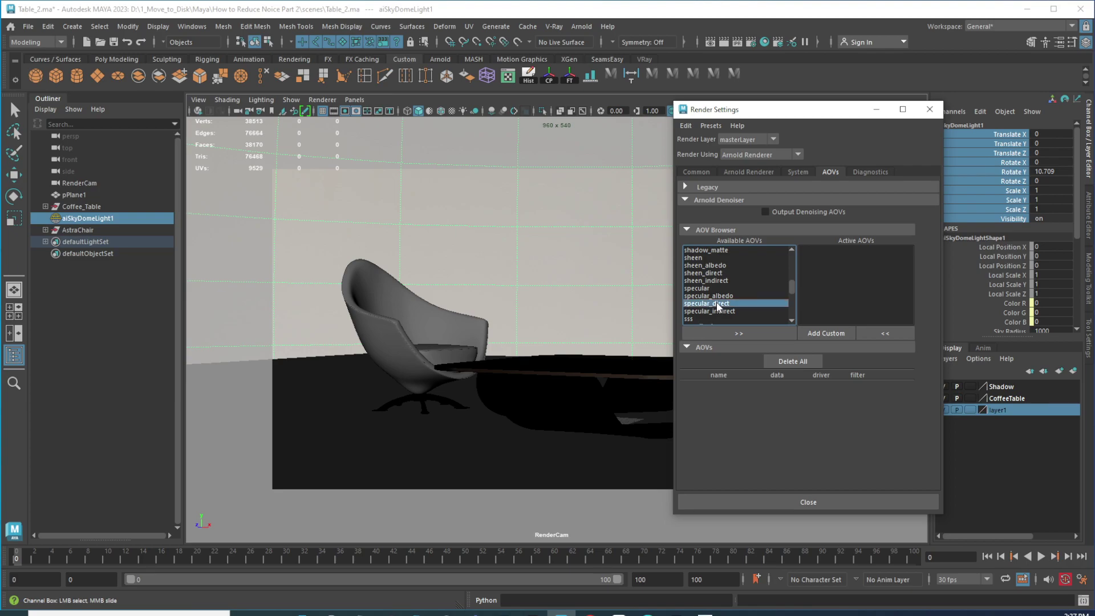
left_click(749, 312, "shift")
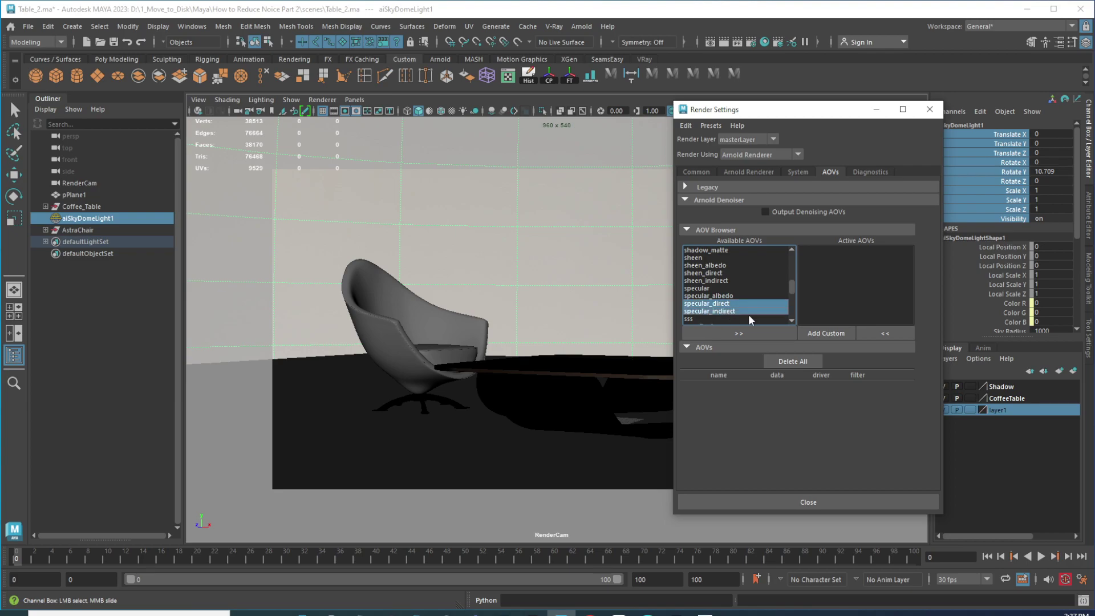
left_click(792, 319)
left_click(792, 320)
left_click(792, 319)
left_click(792, 320)
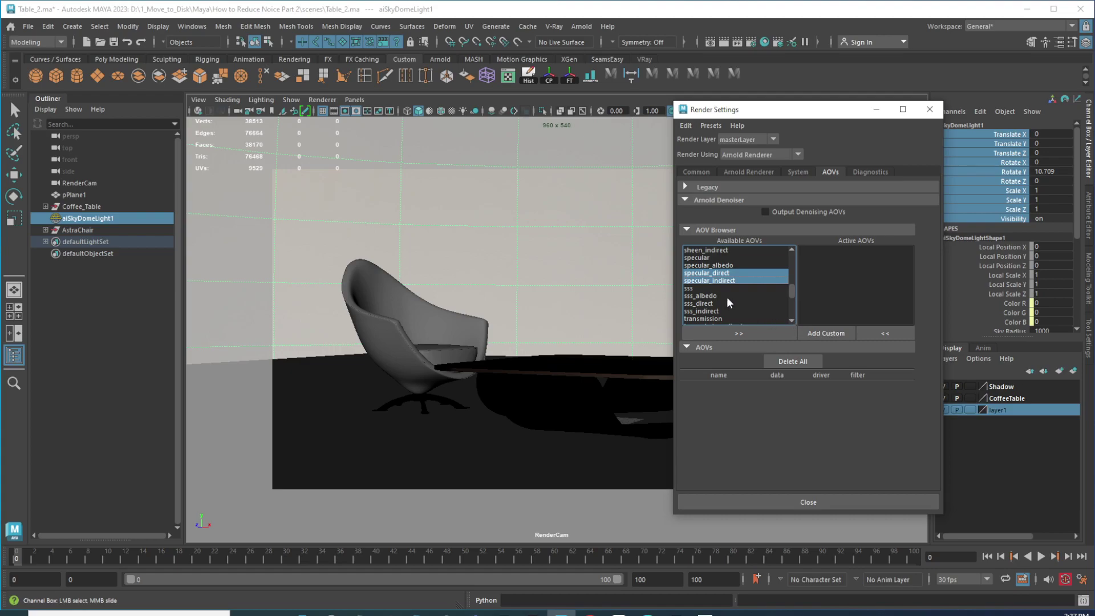
left_click(688, 290, "shift")
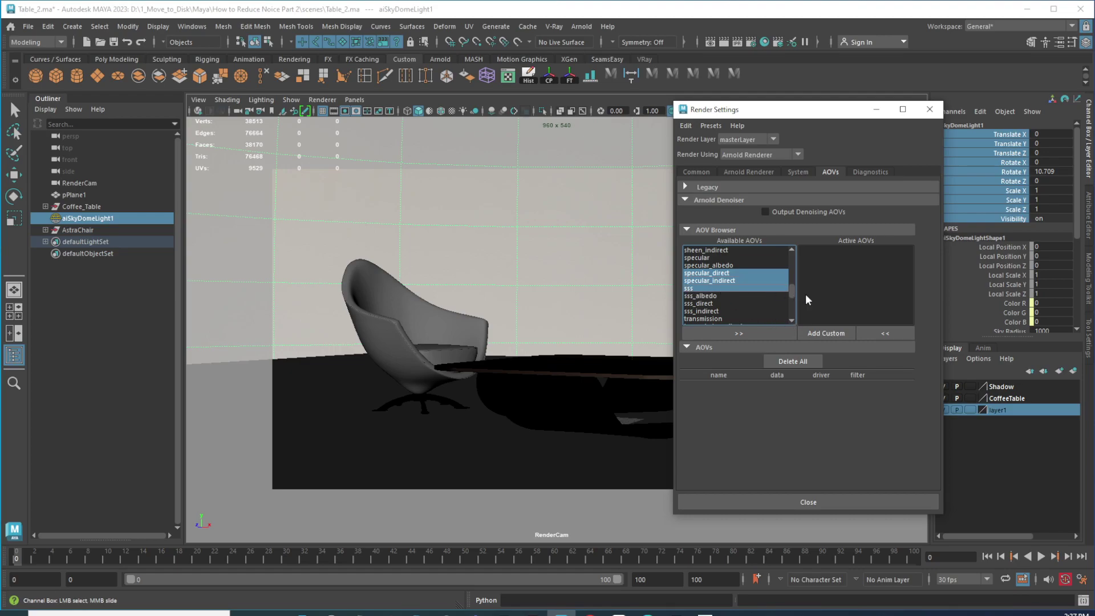
Step: Add transmission, move all six selected AOVs to Active AOVs, and close Render Settings
left_click(711, 317, "ctrl")
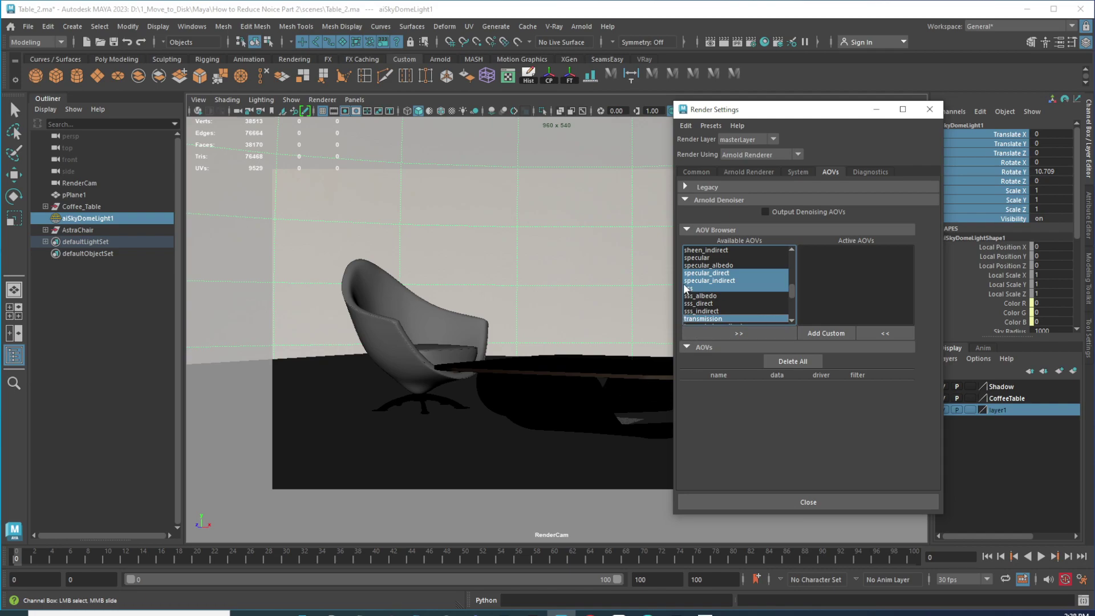
left_click_drag(688, 289, 643, 153)
left_click(792, 320)
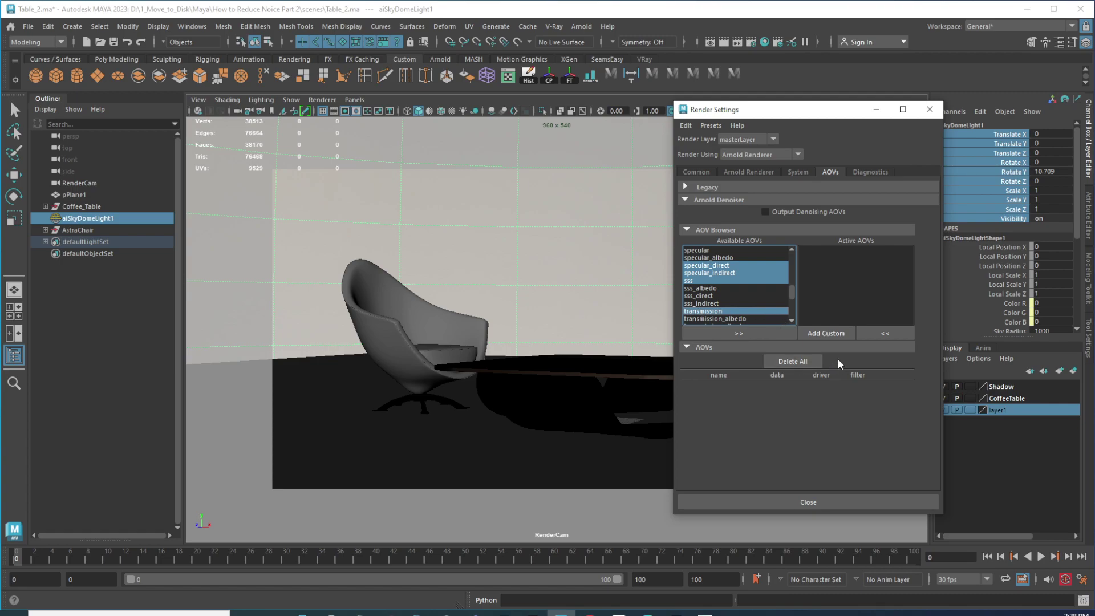
left_click(741, 331)
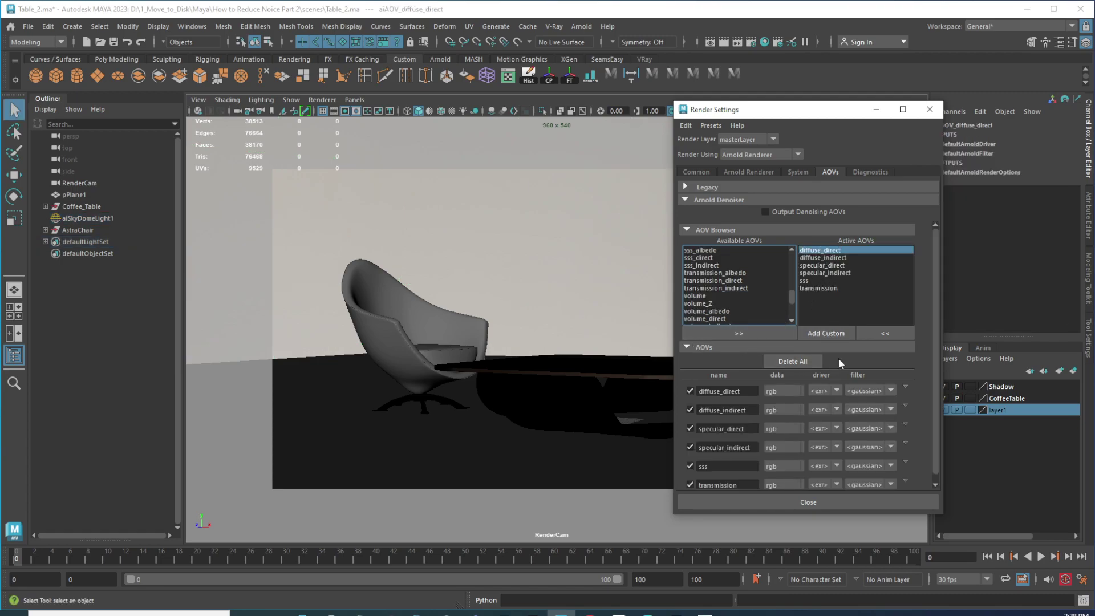
left_click(811, 502)
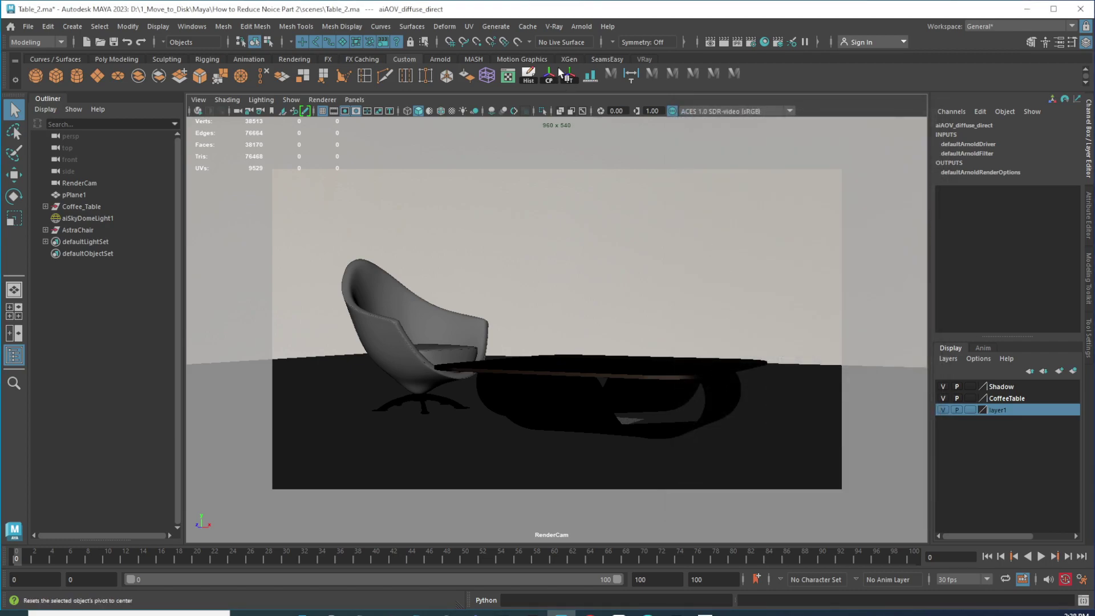
Step: Render the chair and table in Arnold RenderView, re-render the frame, and check the AOV pass list
left_click(581, 26)
left_click(593, 63)
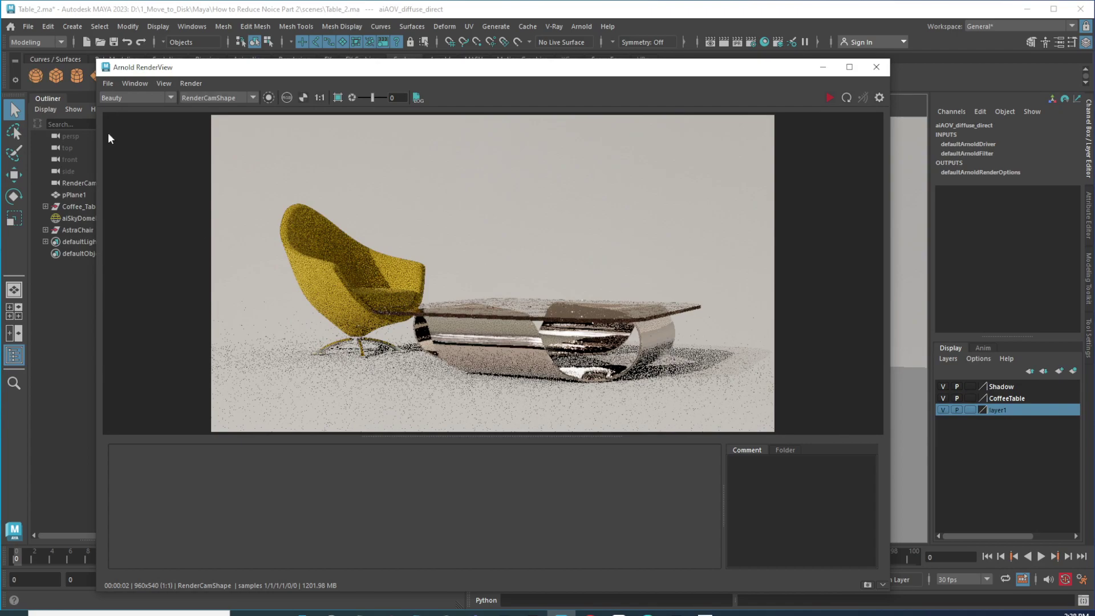
left_click(135, 99)
left_click(828, 98)
left_click(828, 98)
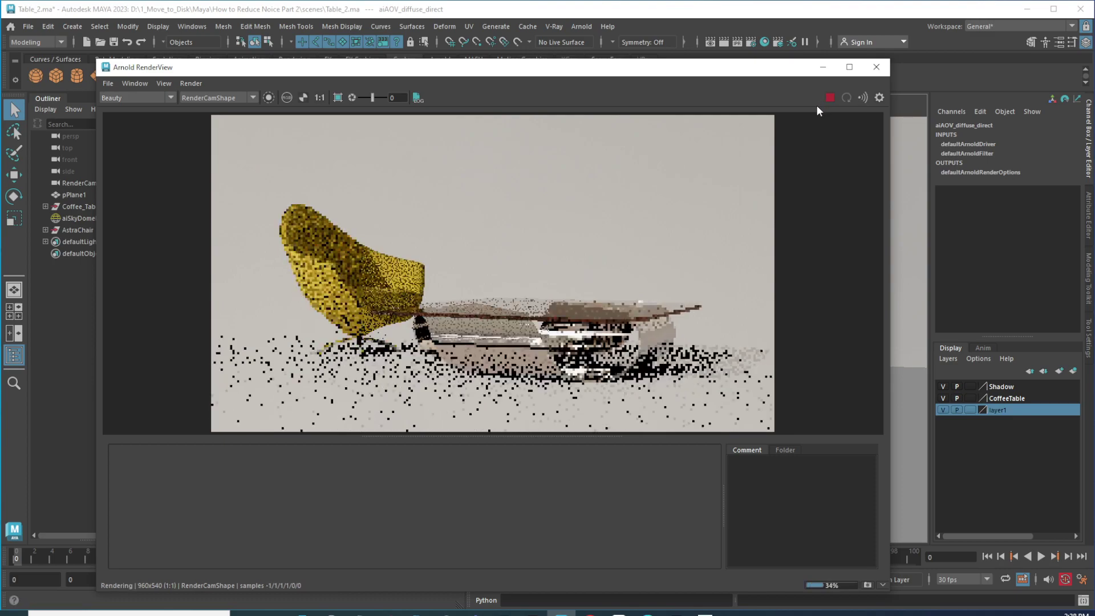
left_click(135, 98)
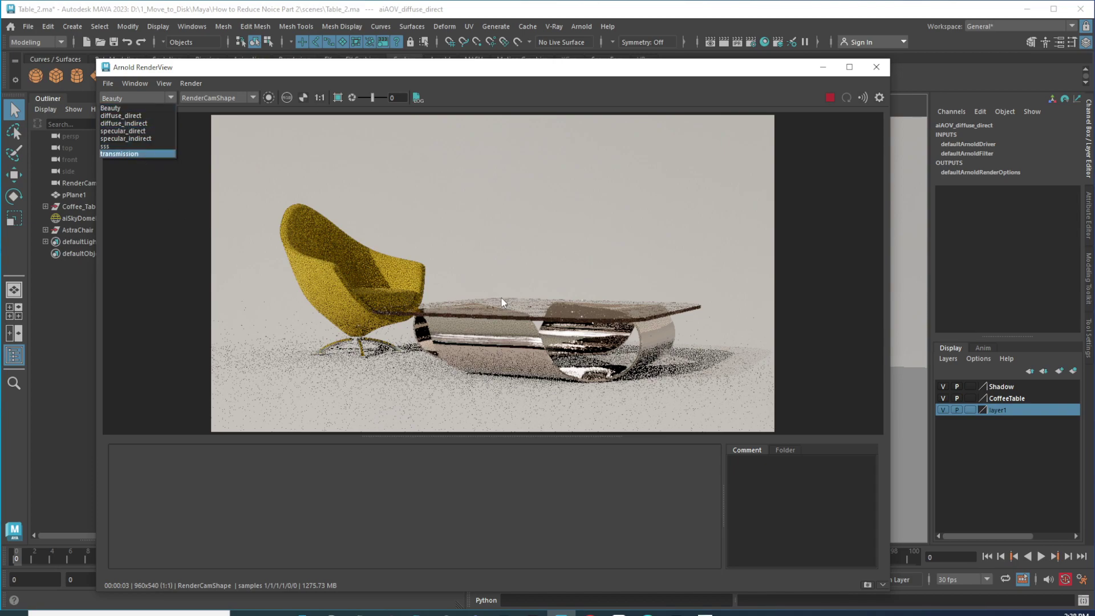
Step: Switch the RenderView display to the diffuse_direct pass
left_click(120, 98)
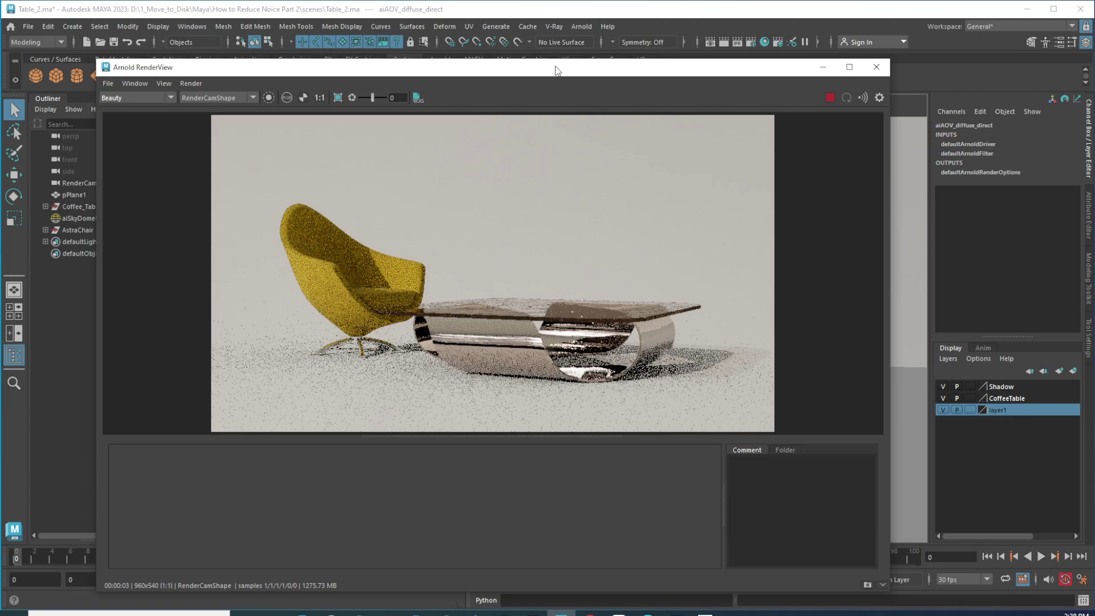
left_click_drag(559, 67, 566, 48)
left_click(128, 78)
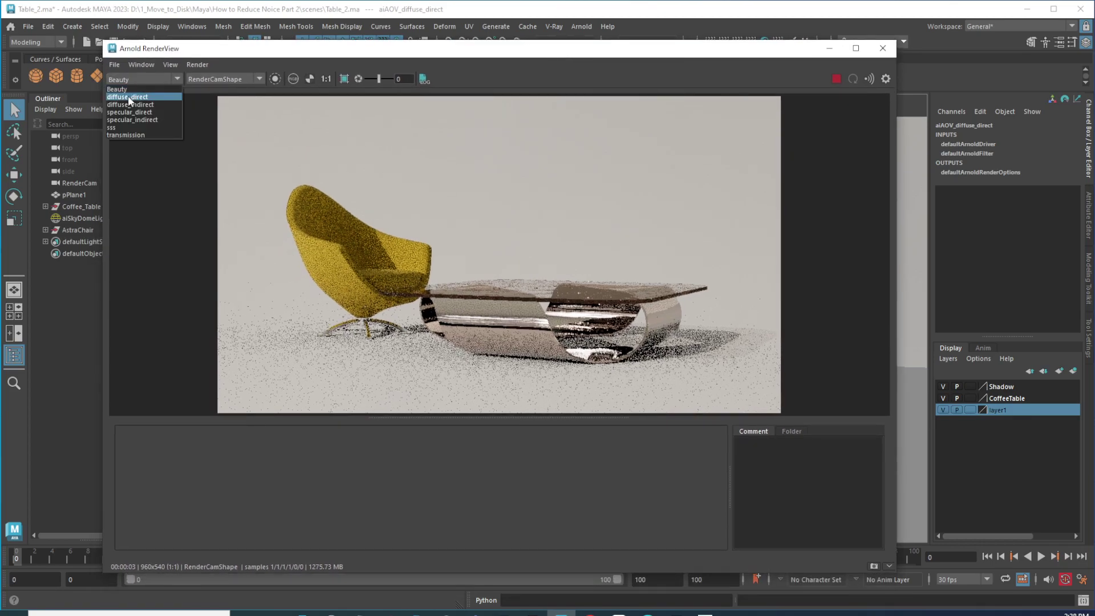
left_click(128, 97)
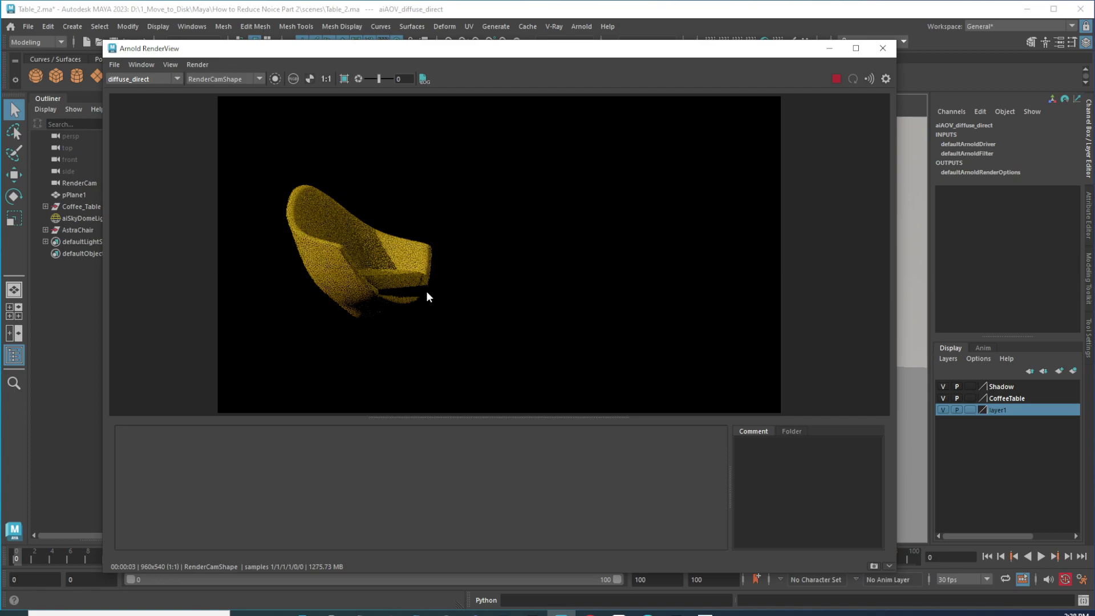
Step: Check the diffuse_indirect pass, then finish on the specular_direct pass
left_click(140, 80)
left_click(146, 102)
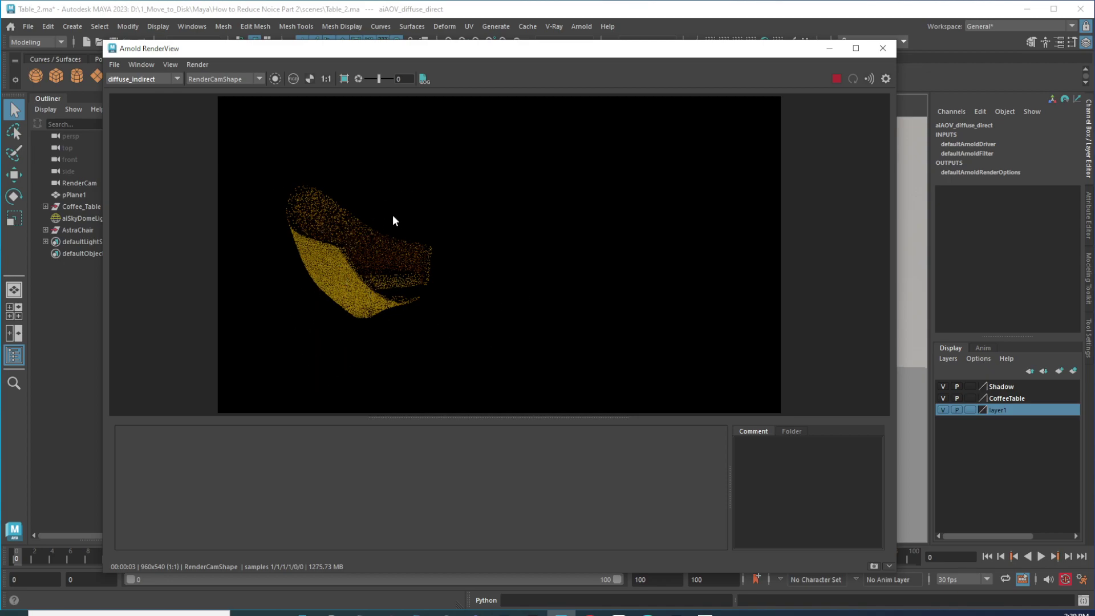
left_click(135, 79)
left_click(143, 112)
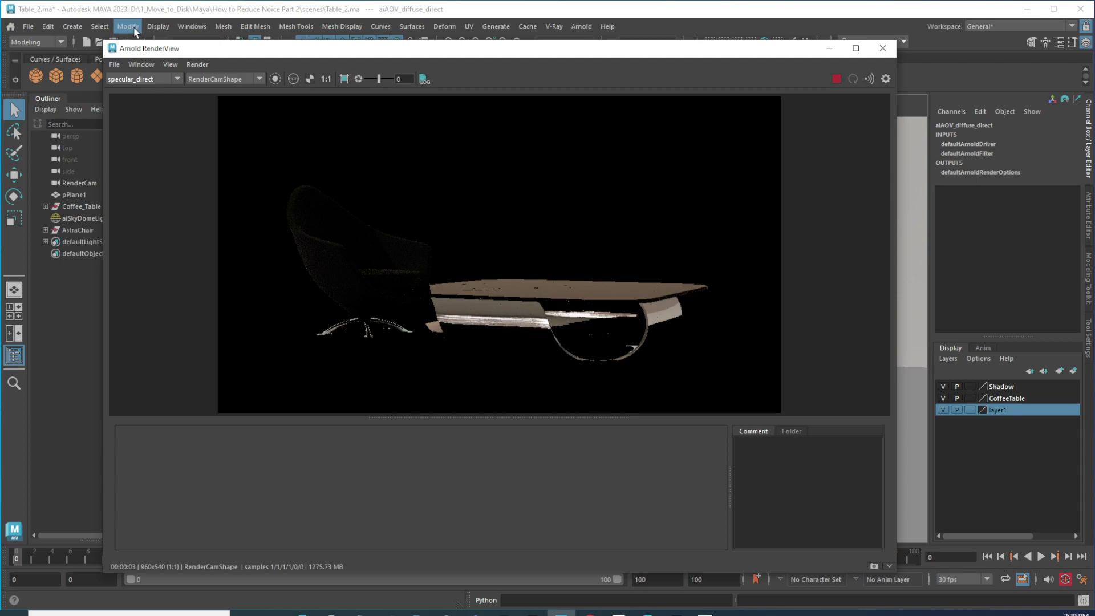
Step: Cycle the AOV display through specular_indirect and sss, ending on transmission
left_click(140, 82)
left_click(152, 121)
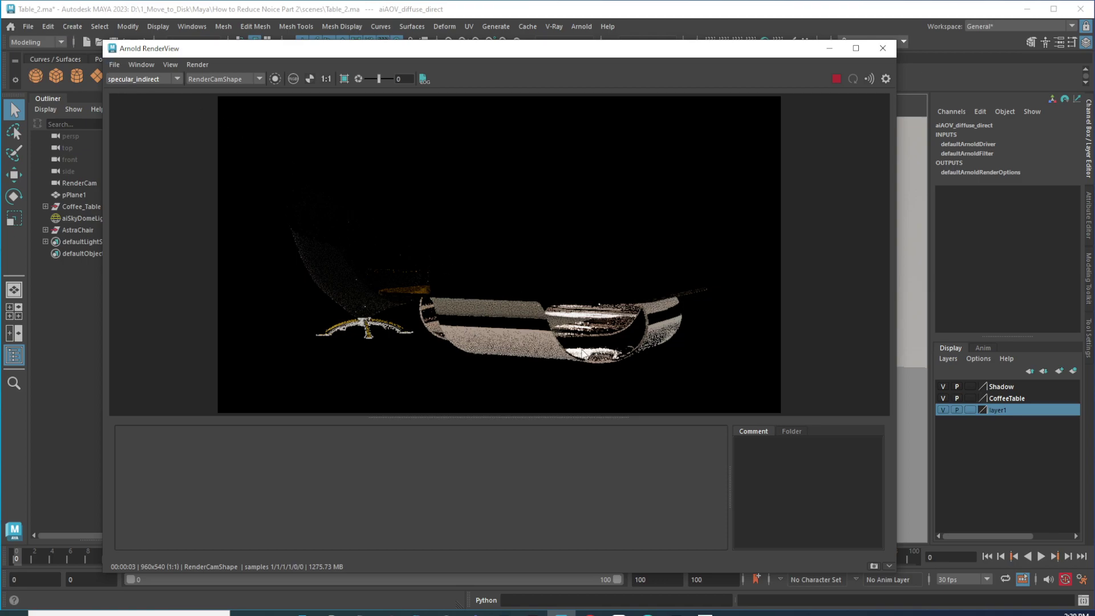
left_click(134, 80)
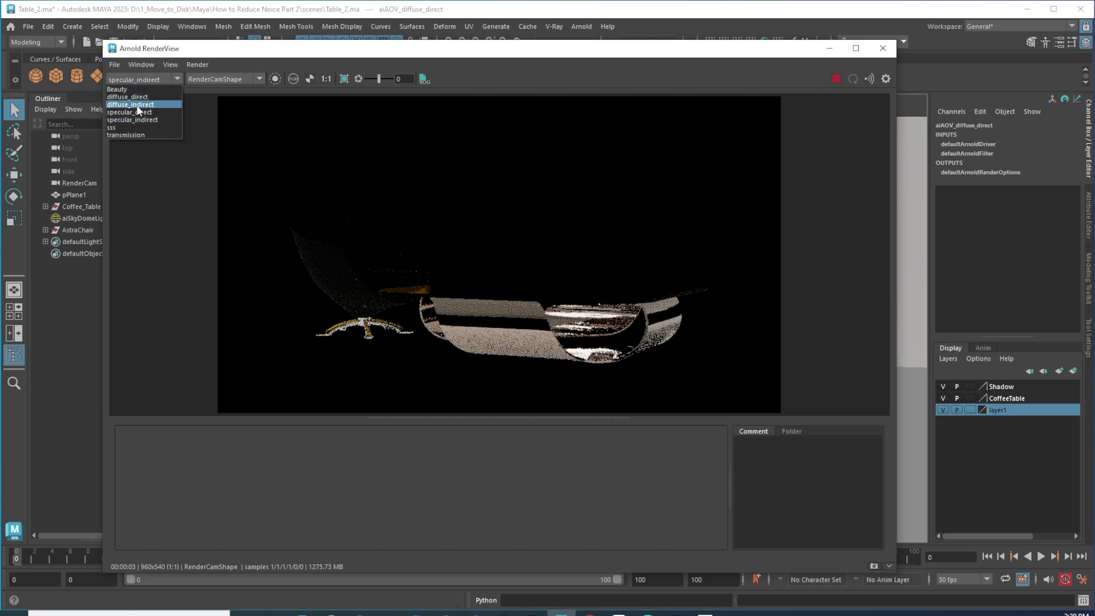
left_click(128, 125)
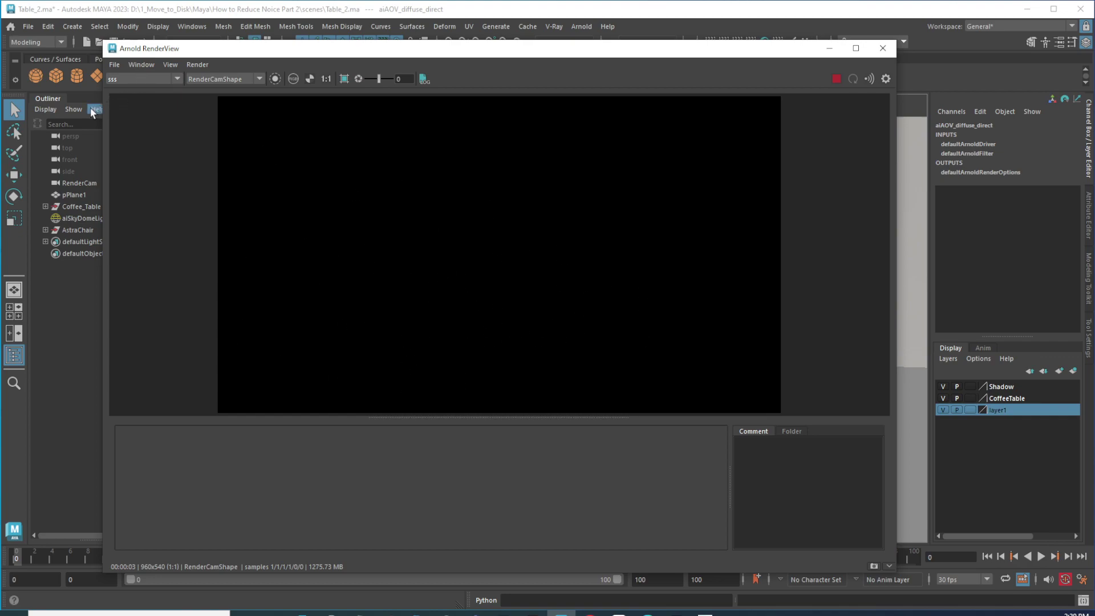
left_click(133, 77)
left_click(136, 136)
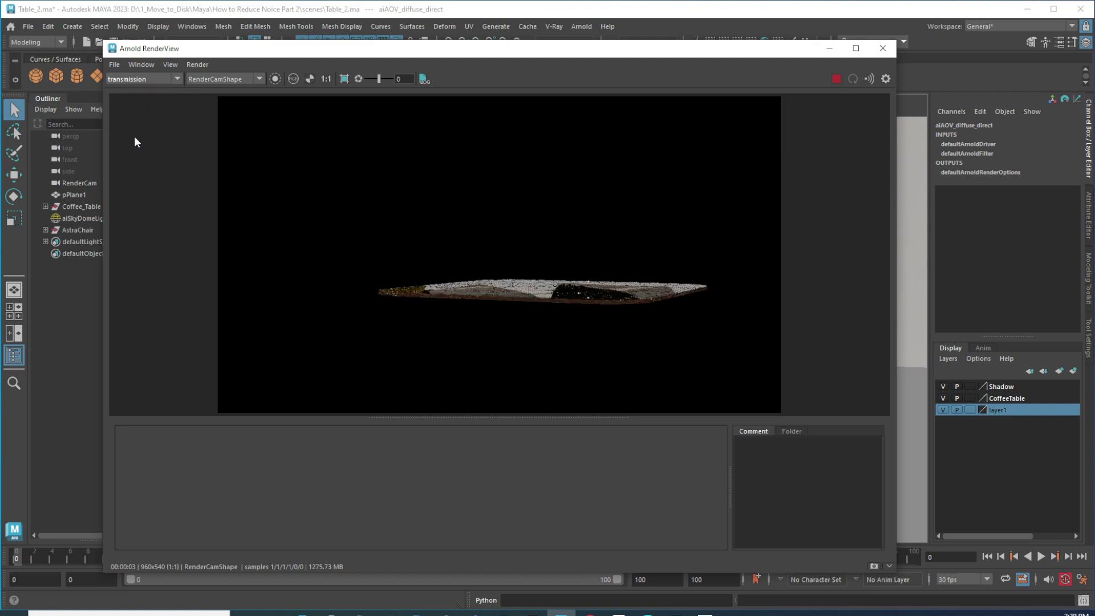
Step: Select the table's GlassTop object in the scene
left_click_drag(804, 49, 579, 56)
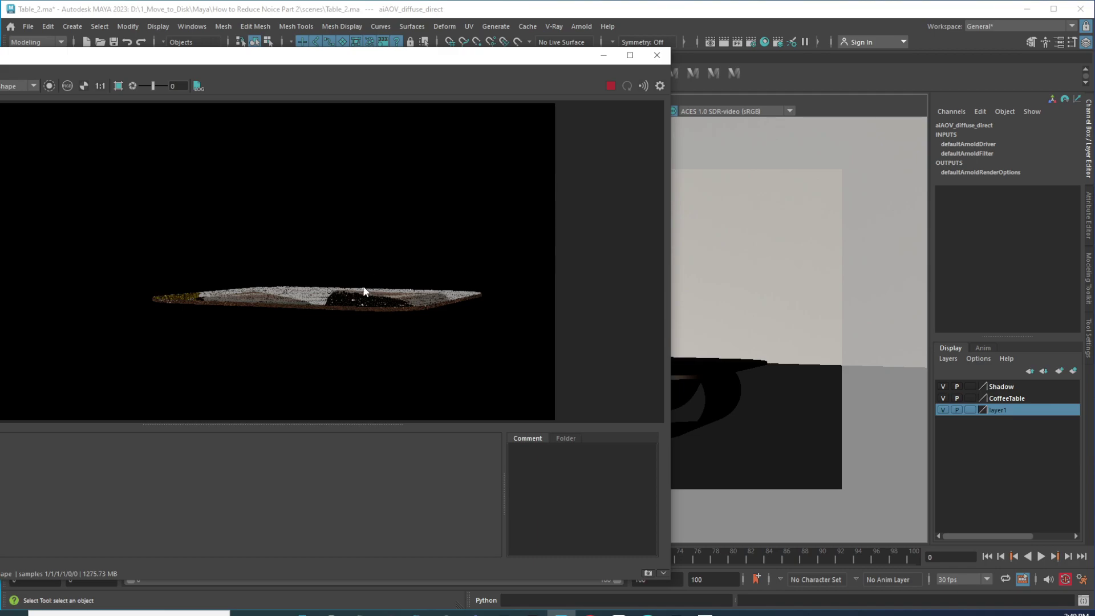
left_click(741, 362)
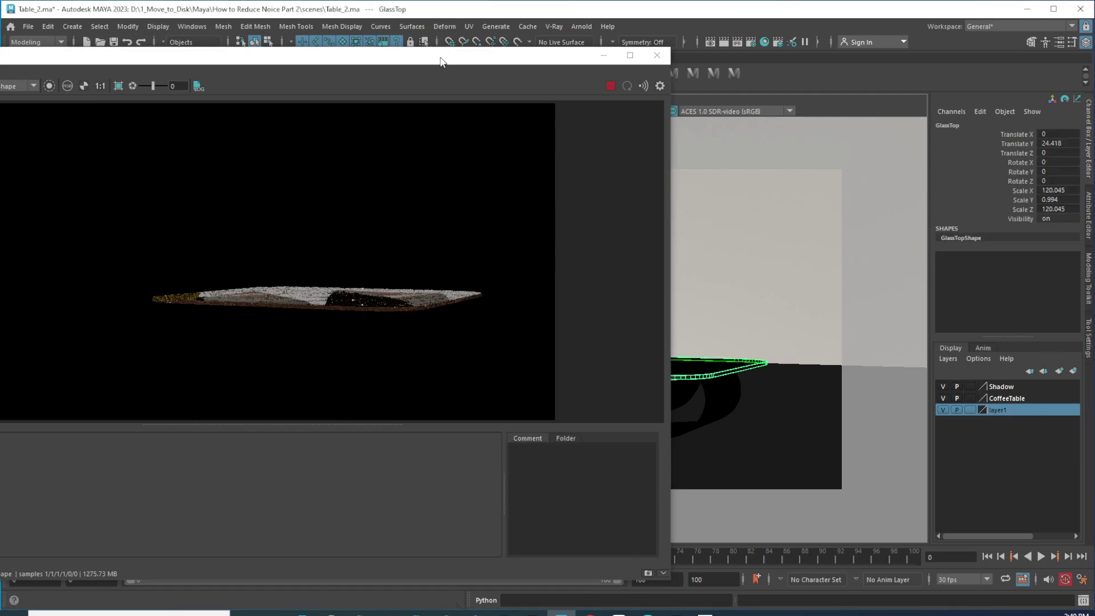
left_click_drag(440, 57, 671, 37)
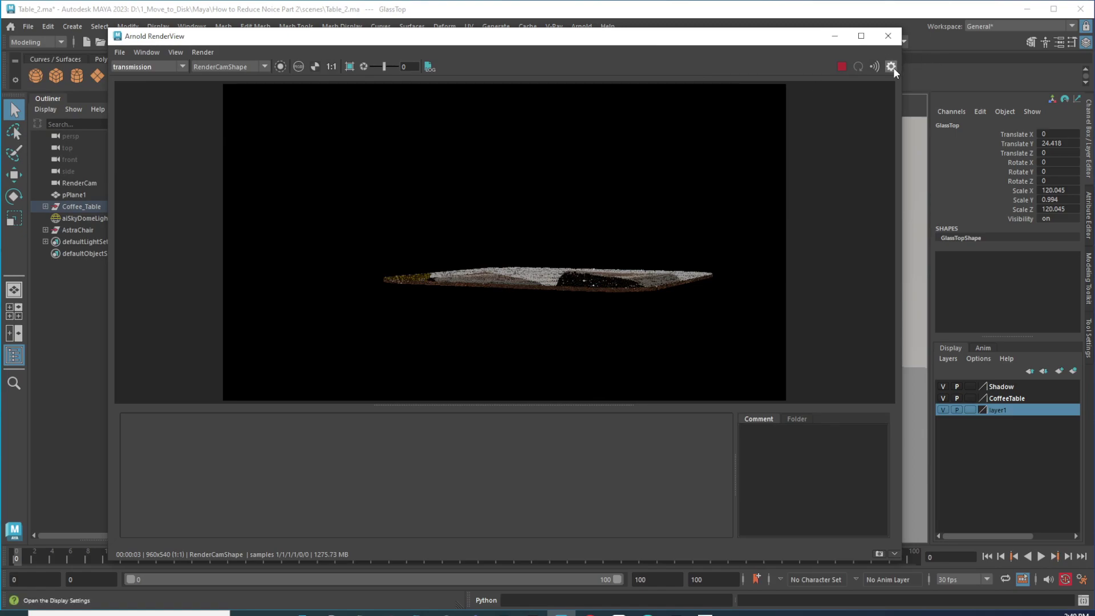
Step: Switch the display back to Beauty and store it as Snapshot_04
left_click(128, 67)
left_click(125, 77)
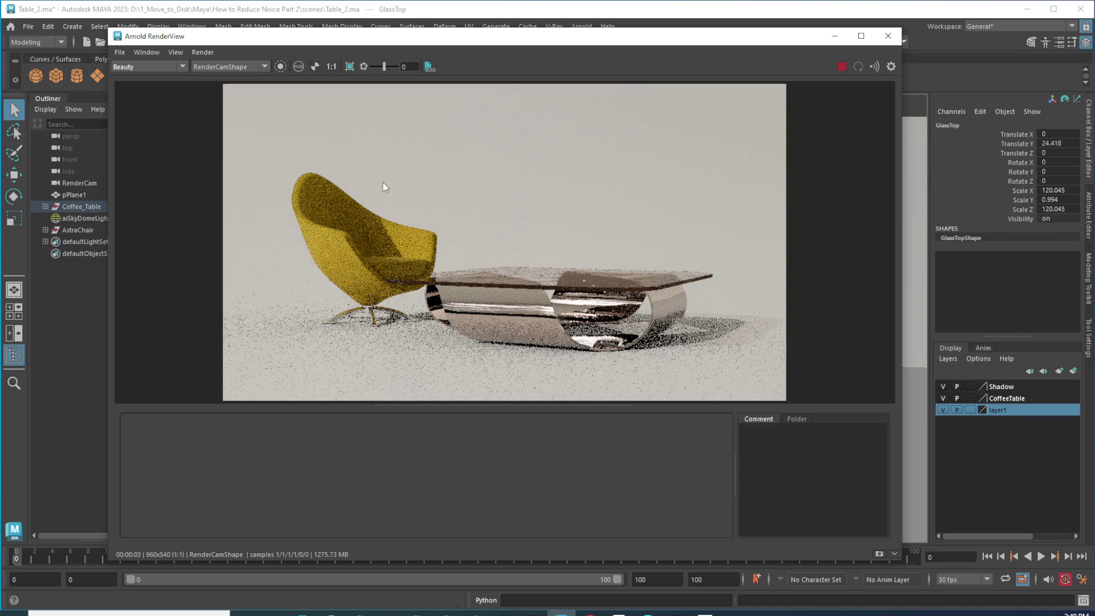
left_click_drag(429, 36, 456, 48)
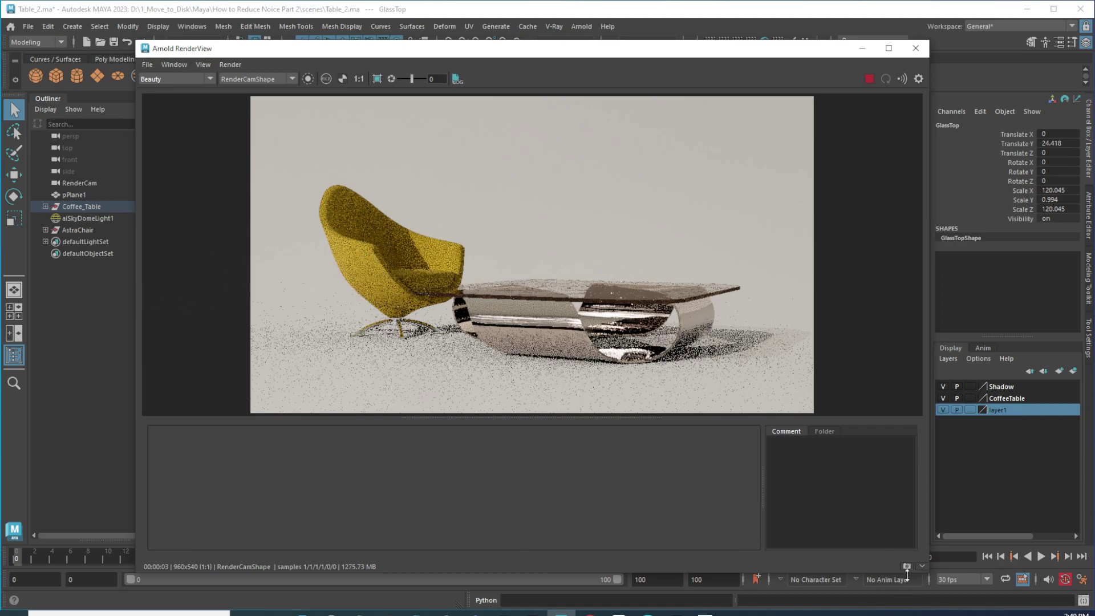
left_click(907, 566)
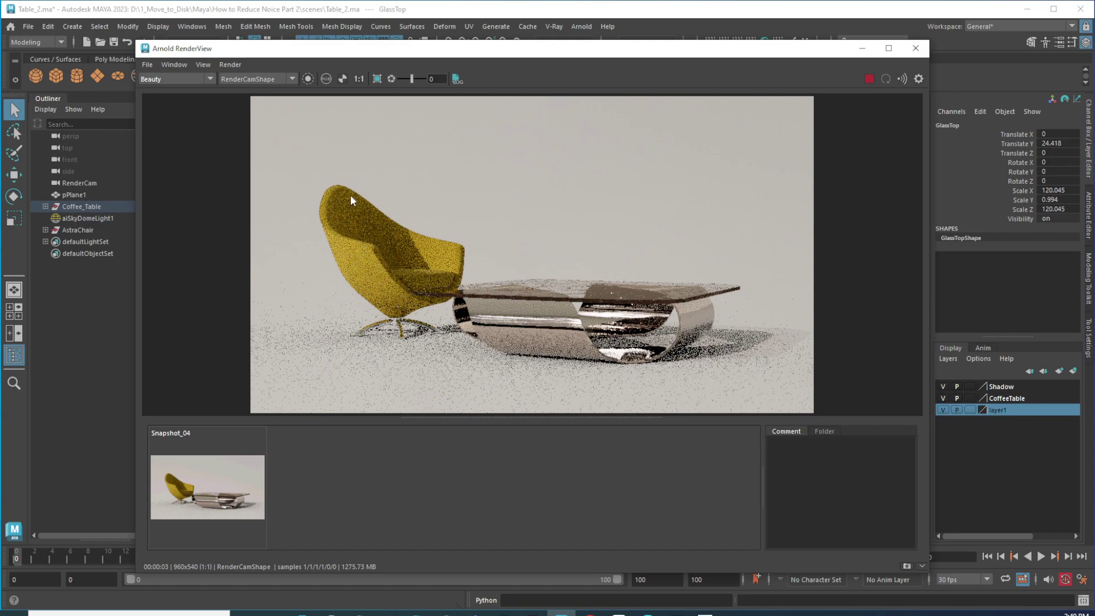
Step: Select aiSkyDomeLight1 in the Outliner and bring up its nodes in the Attribute Editor
left_click(88, 218)
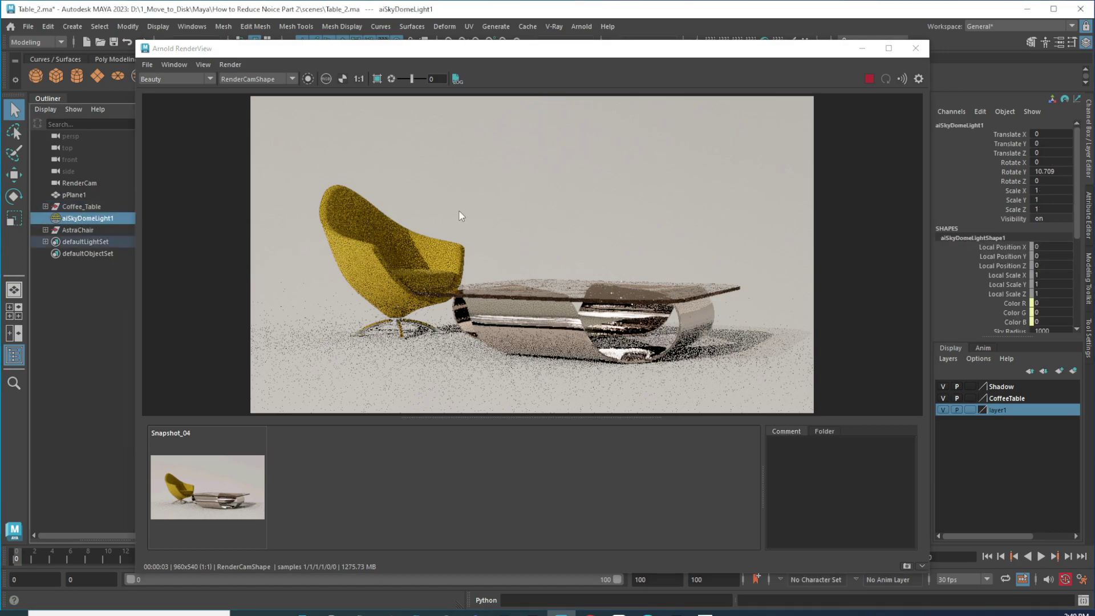
left_click_drag(748, 49, 658, 55)
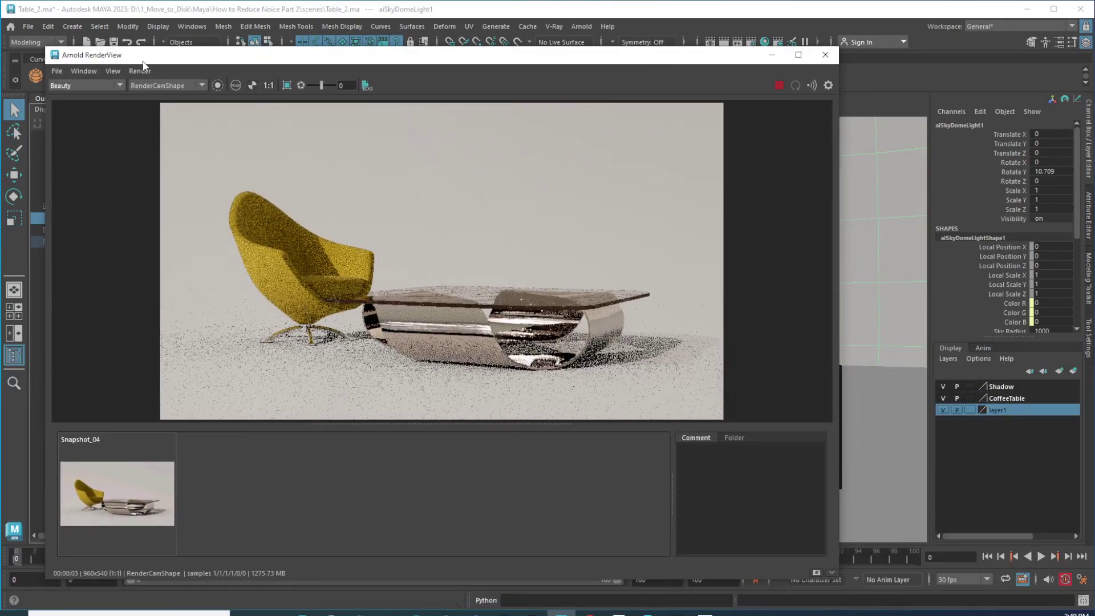
left_click_drag(136, 55, 201, 40)
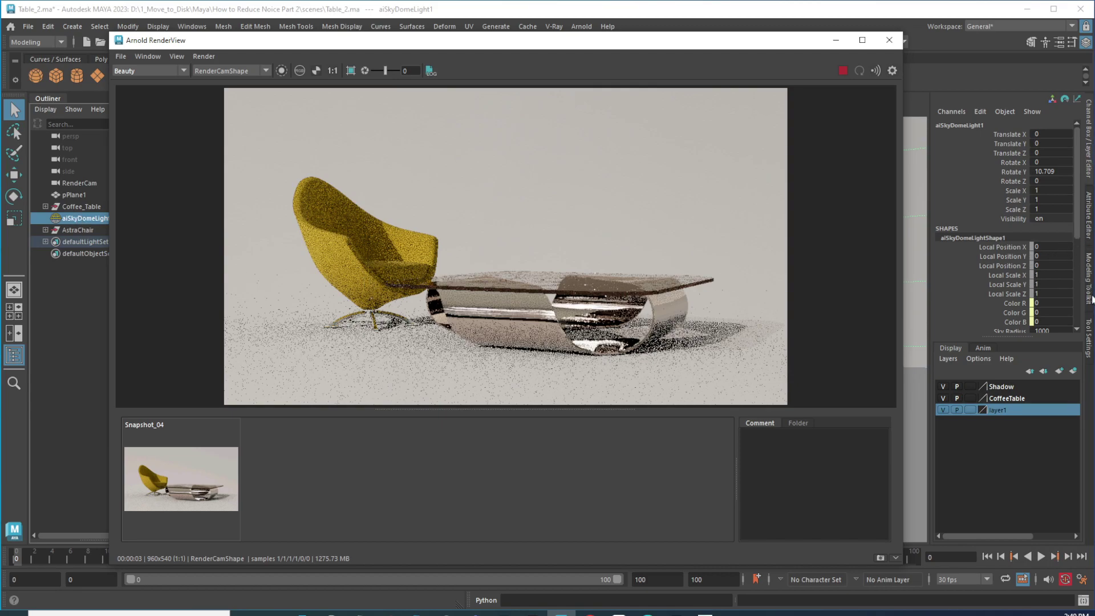
left_click(1089, 223)
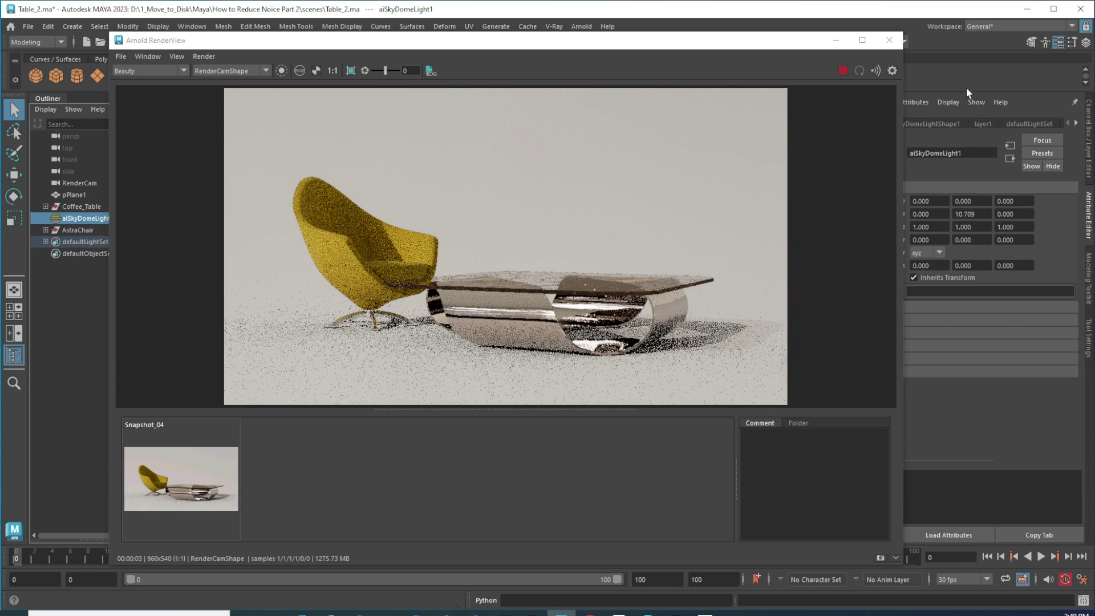
left_click_drag(776, 40, 594, 107)
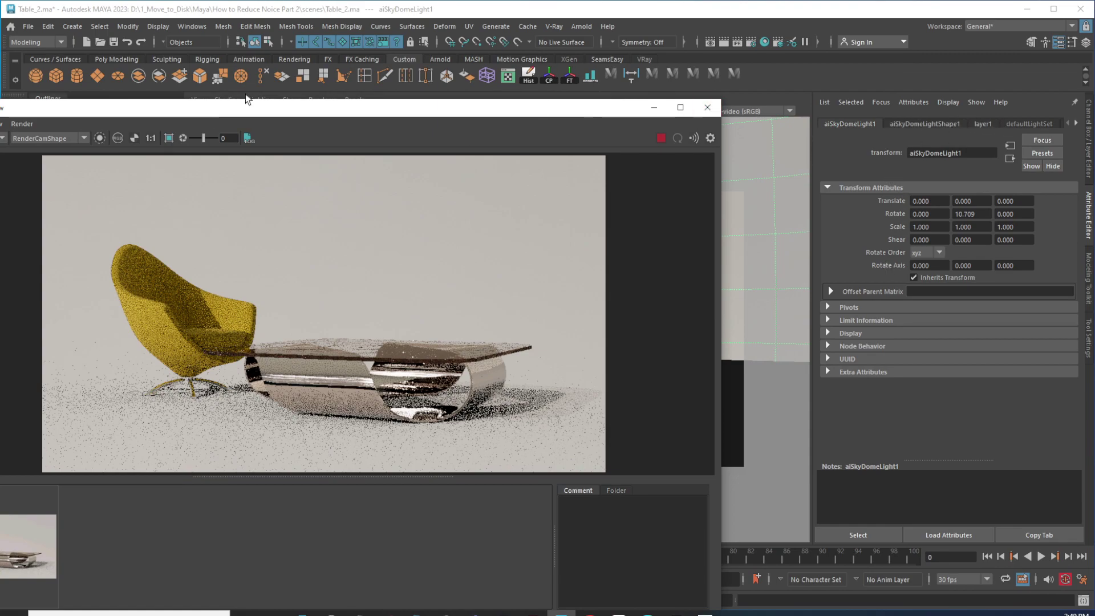
left_click_drag(283, 108, 467, 129)
left_click(63, 220)
left_click(1008, 124)
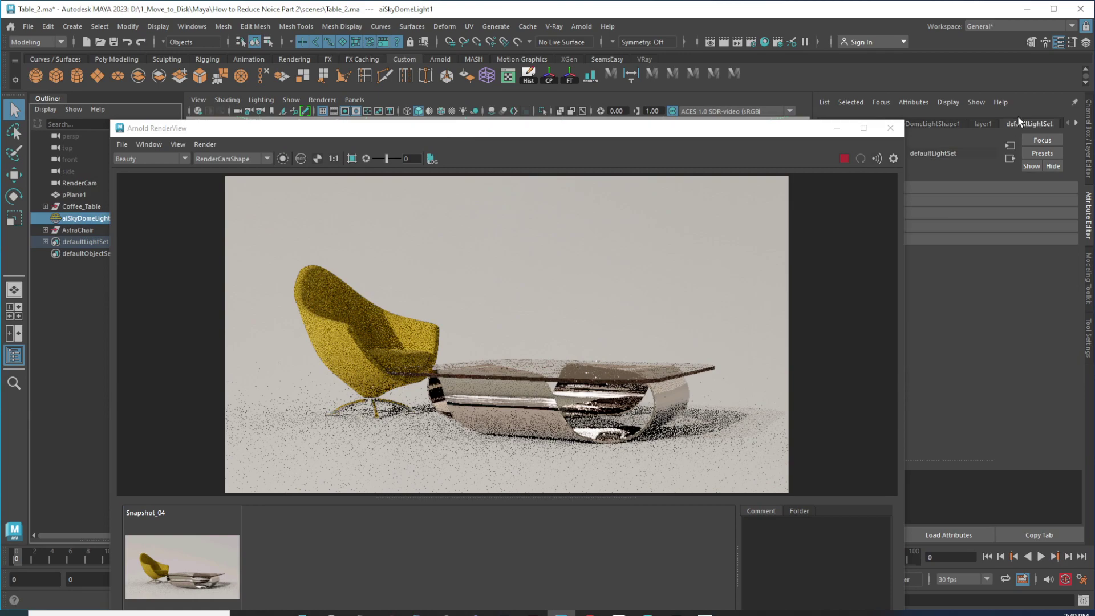
left_click_drag(752, 133, 578, 131)
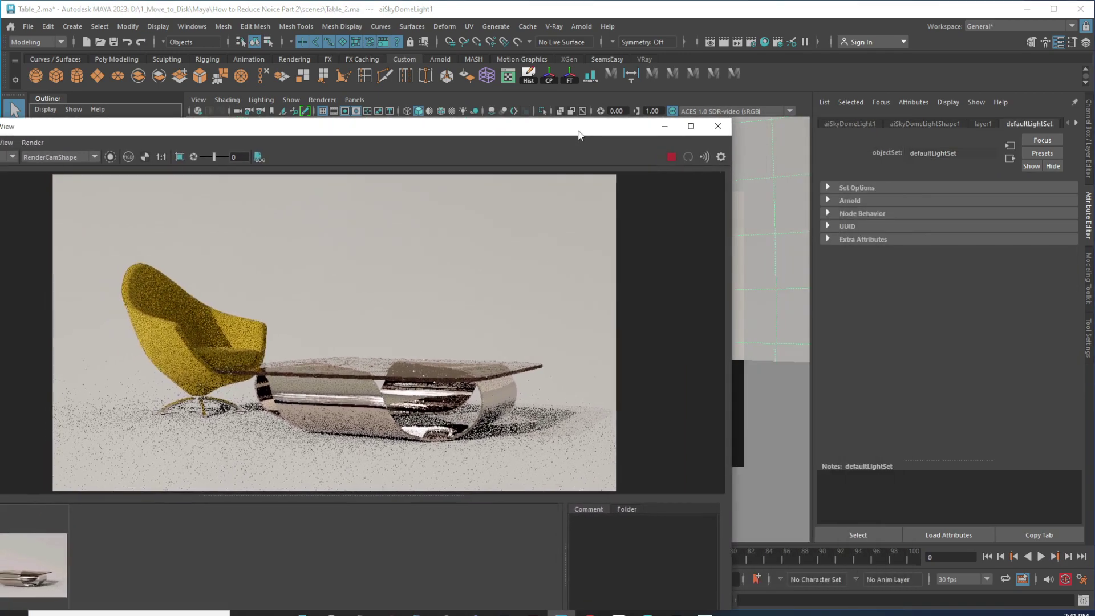
left_click(849, 124)
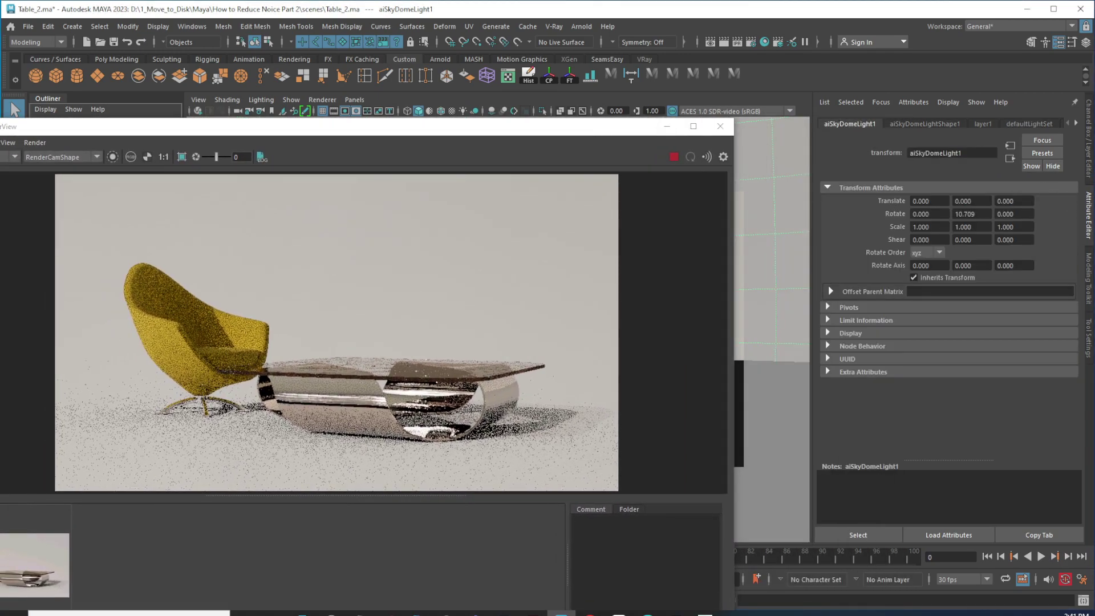
Step: Raise the aiSkyDomeLightShape1 Samples value from 1 to 6
left_click(911, 122)
double_click(924, 354)
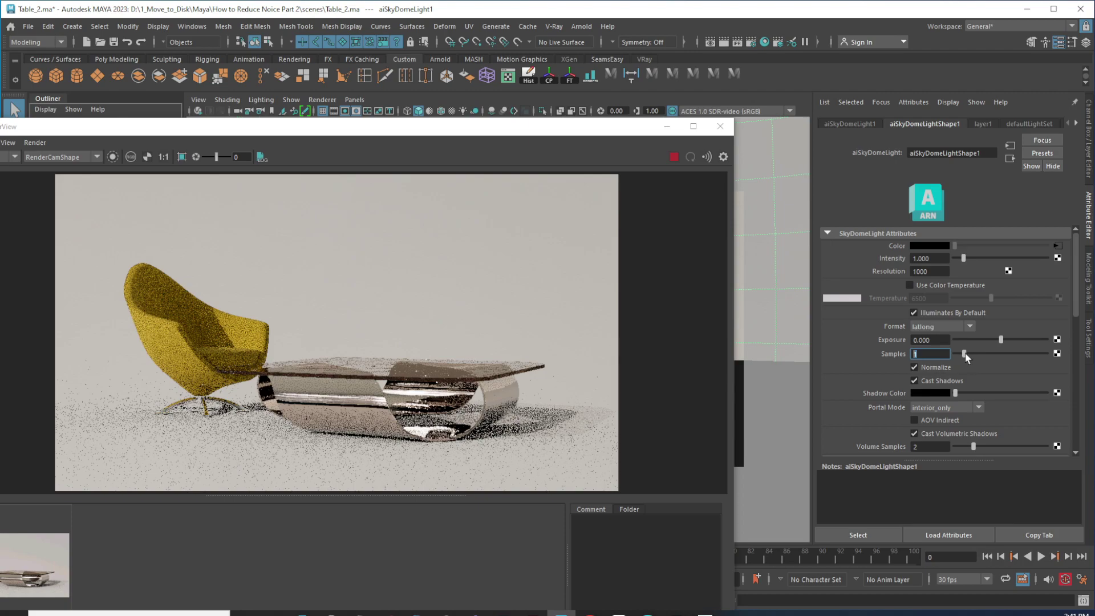
left_click_drag(964, 353, 1008, 358)
left_click_drag(541, 120, 757, 51)
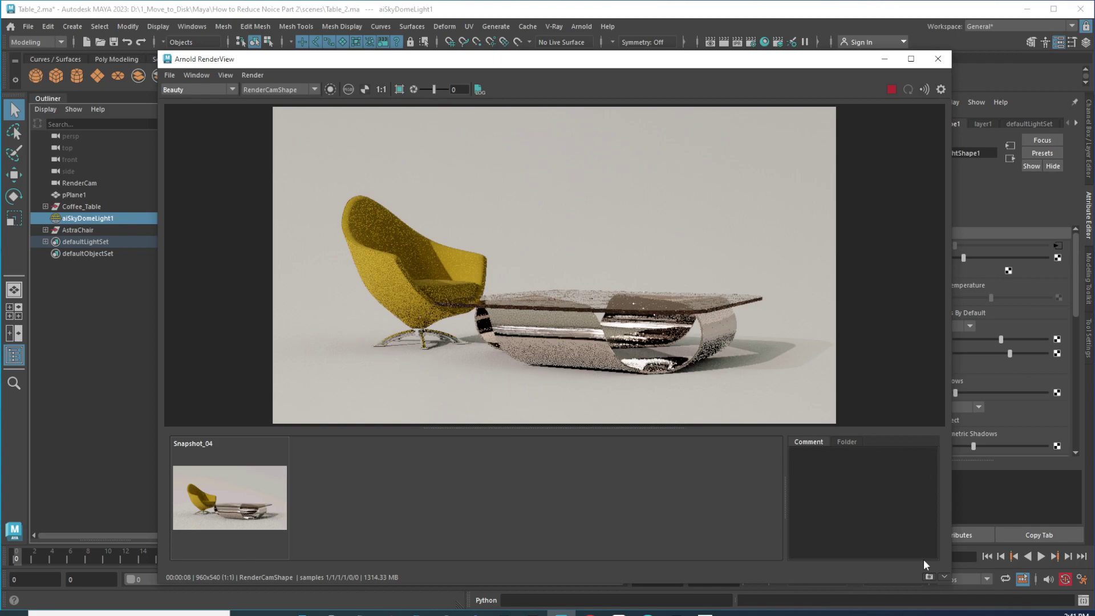
Step: Store the cleaner render as Snapshot_05, compare it with Snapshot_04, and return to the live view
left_click(929, 577)
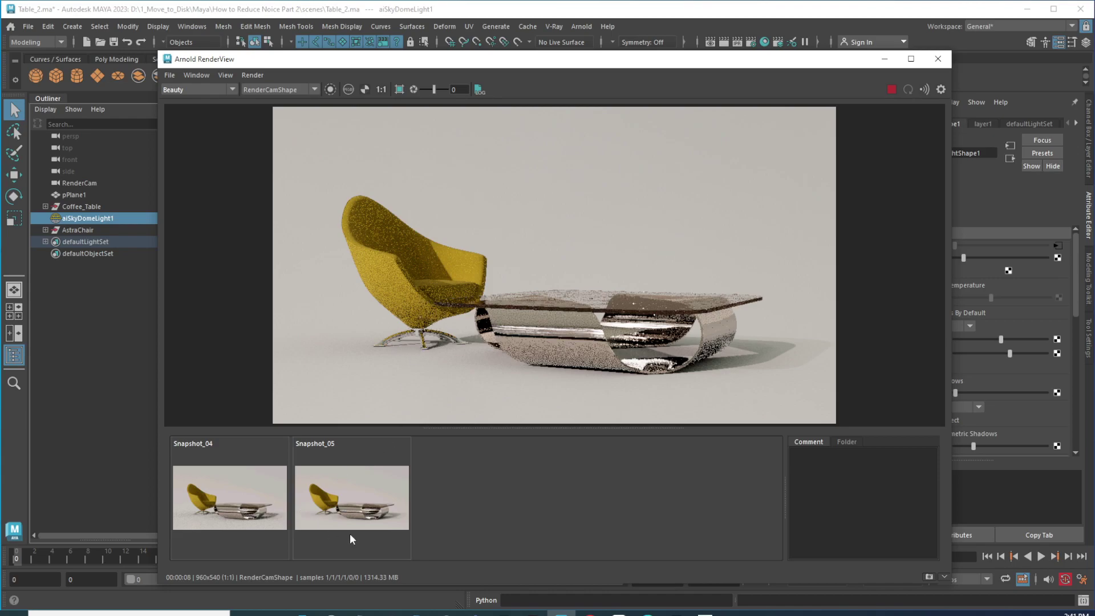
left_click(228, 501)
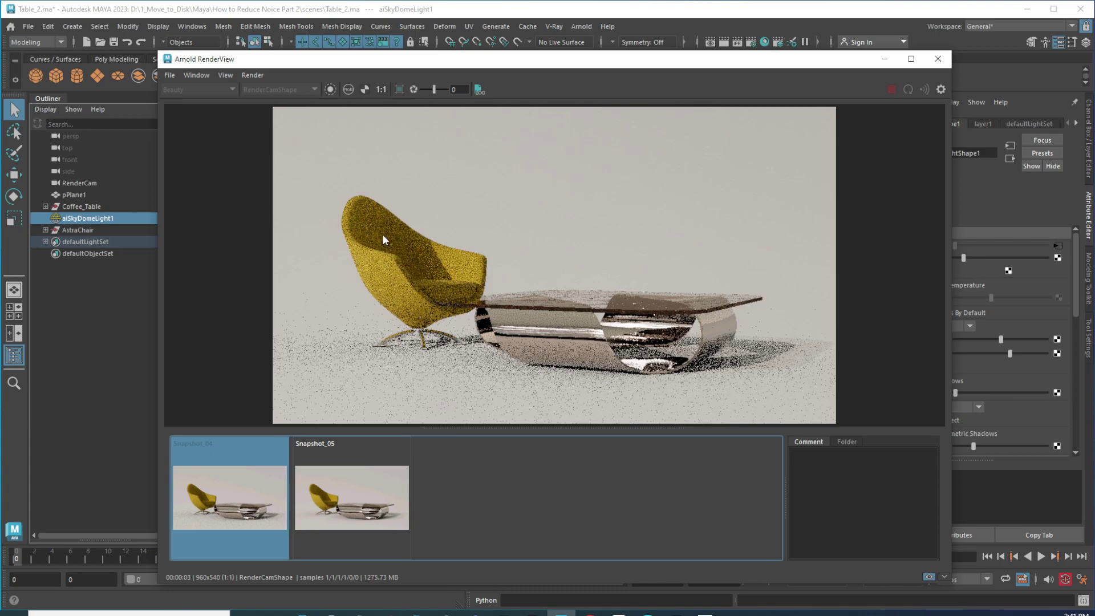
left_click(316, 501)
left_click(263, 501)
left_click(344, 504)
left_click(262, 495)
left_click(338, 498)
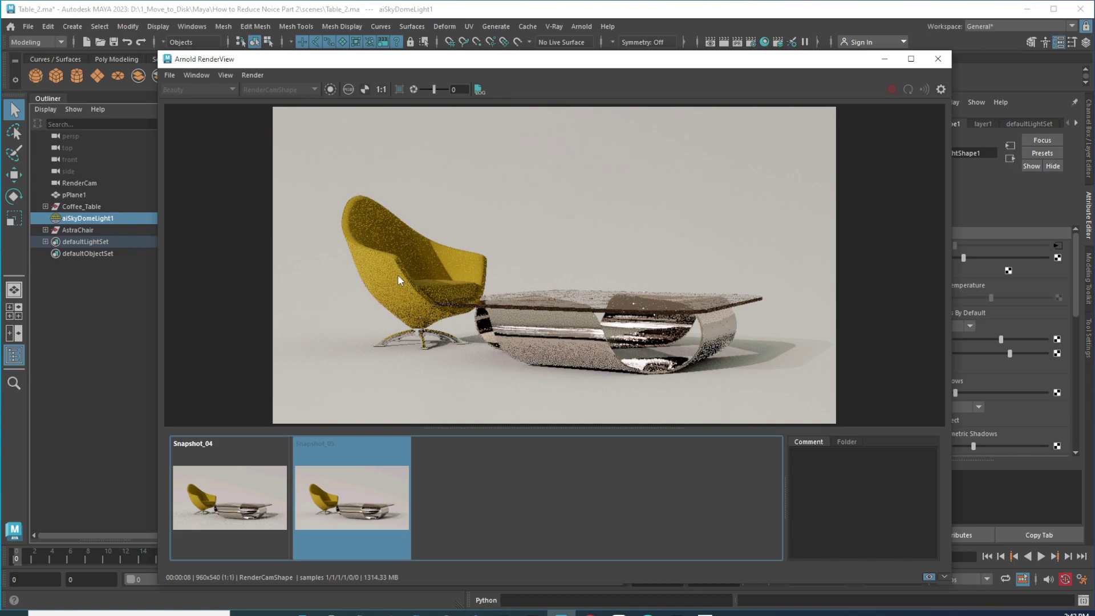
left_click(344, 501)
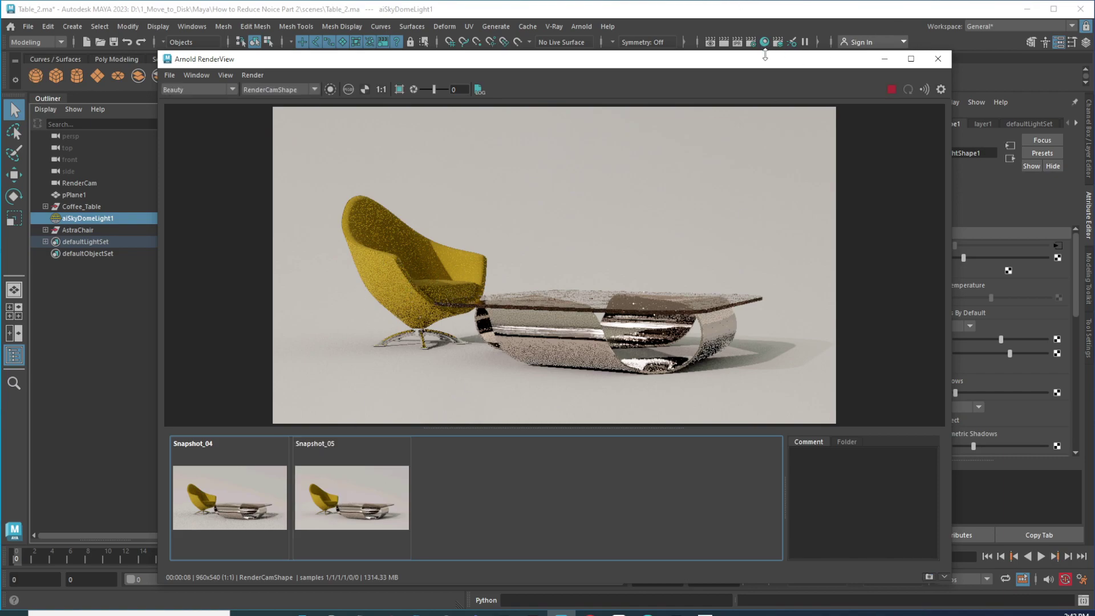
left_click_drag(766, 55, 692, 75)
Step: Set the Arnold Diffuse samples in Render Settings from 1 to 5
left_click(751, 42)
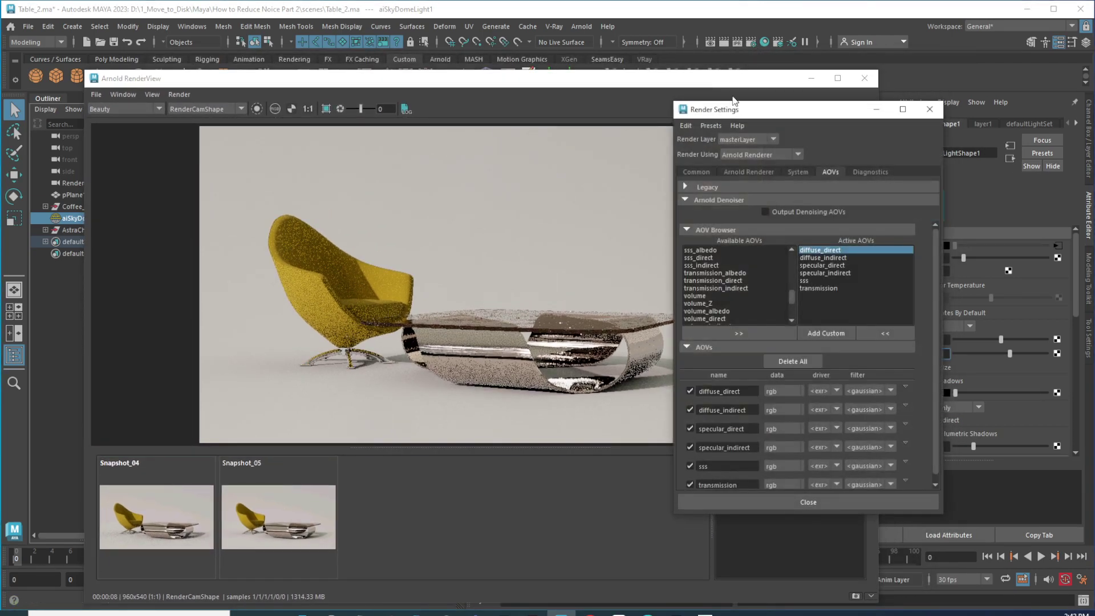
left_click_drag(746, 114, 684, 80)
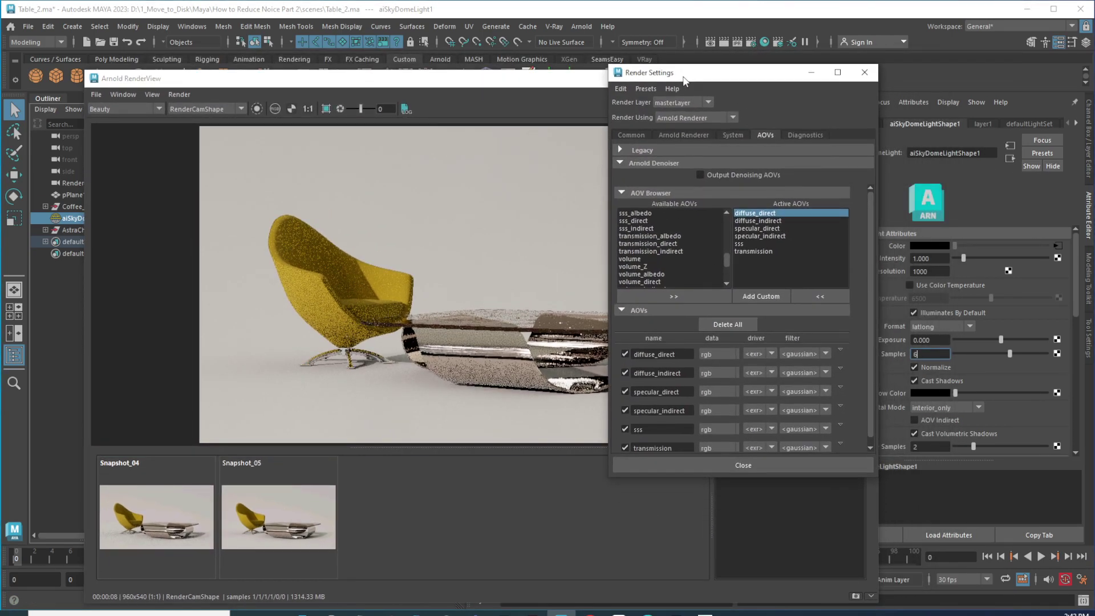
left_click(679, 135)
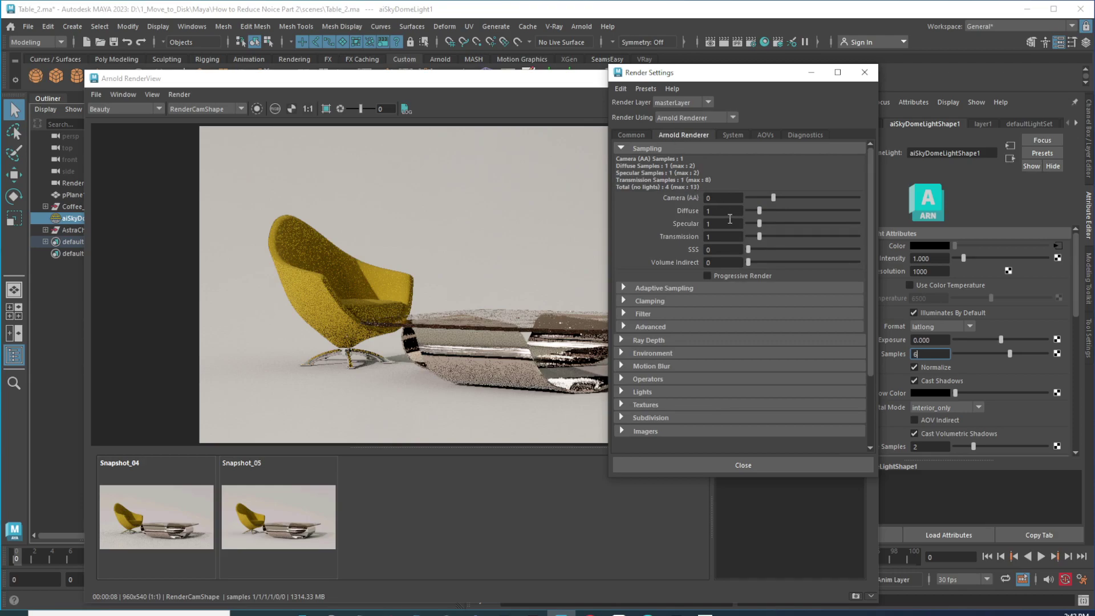
double_click(708, 211)
left_click_drag(762, 209, 799, 212)
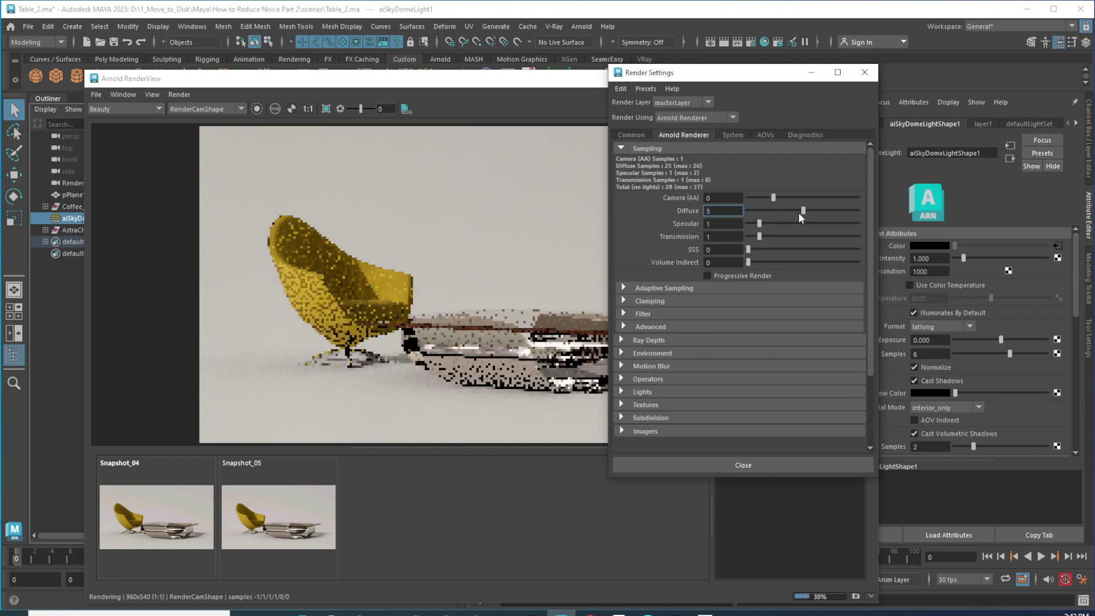
left_click_drag(699, 79, 903, 77)
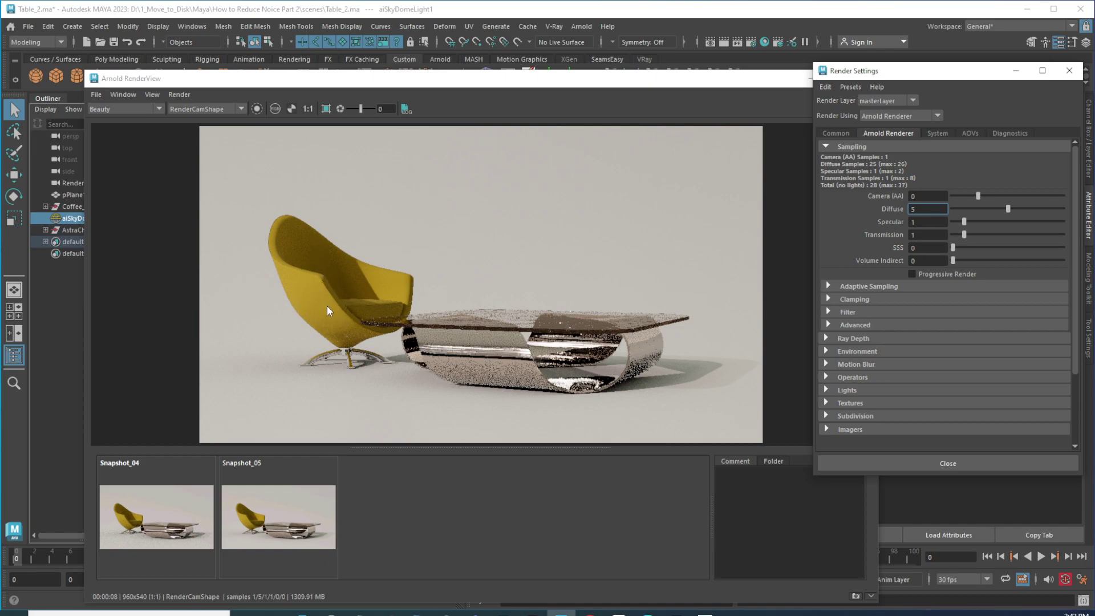
left_click(926, 196)
Step: Compare Snapshot_05 with Snapshot_06, then return to the live render beside the Camera (AA) field
left_click(857, 598)
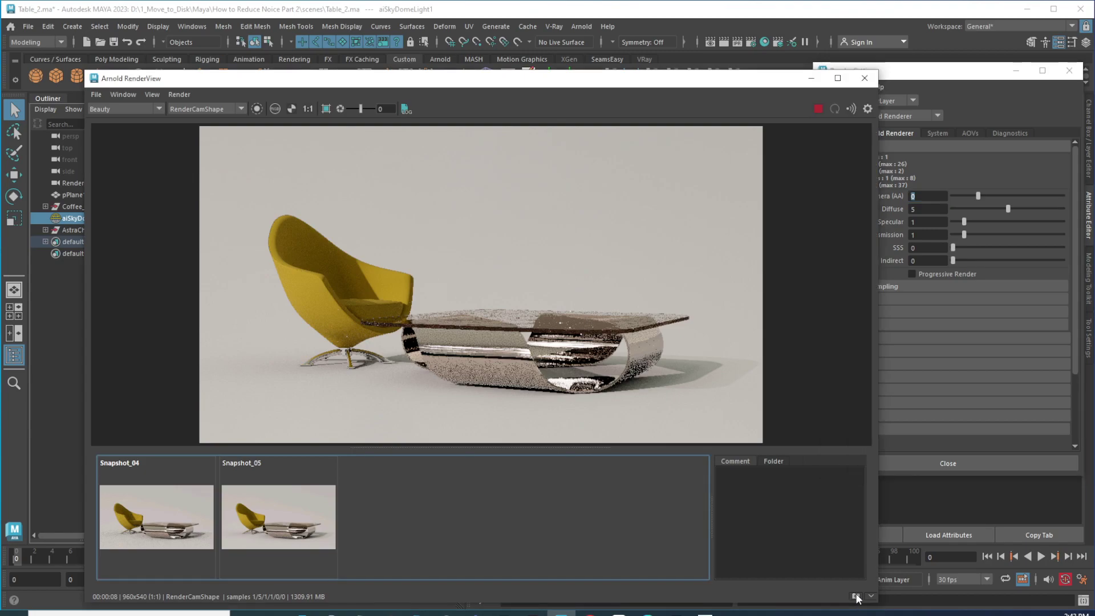
left_click(269, 512)
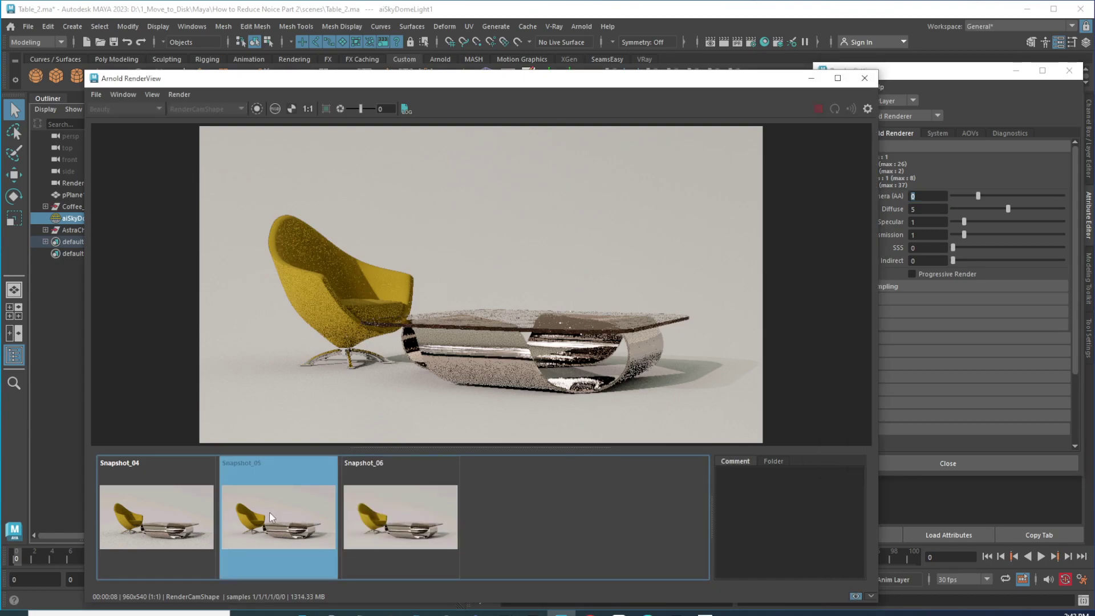
left_click(395, 519)
left_click(322, 525)
left_click(366, 519)
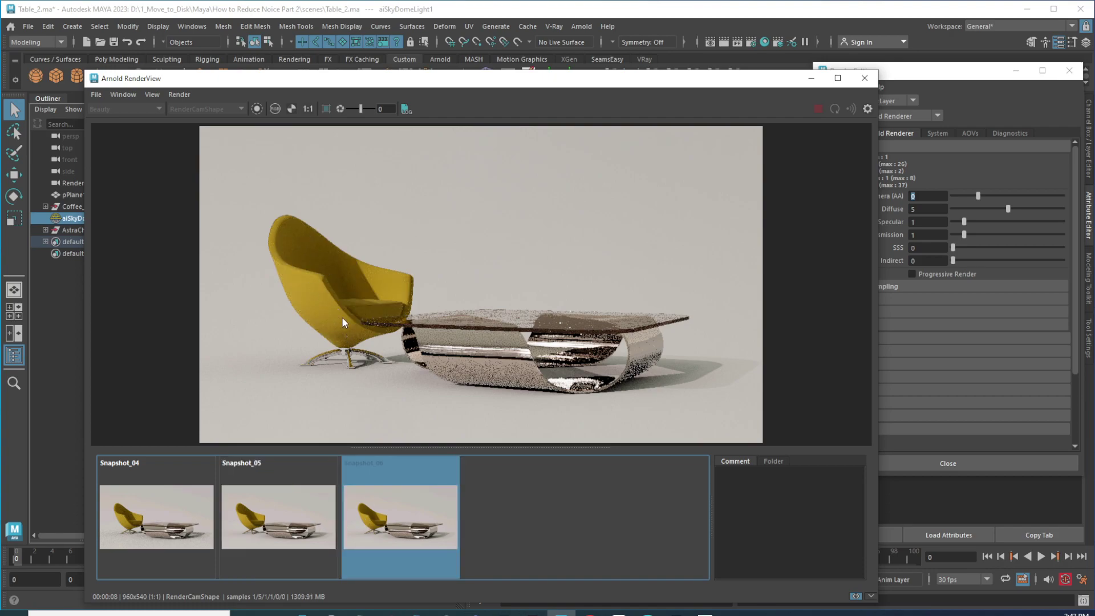
left_click(371, 491)
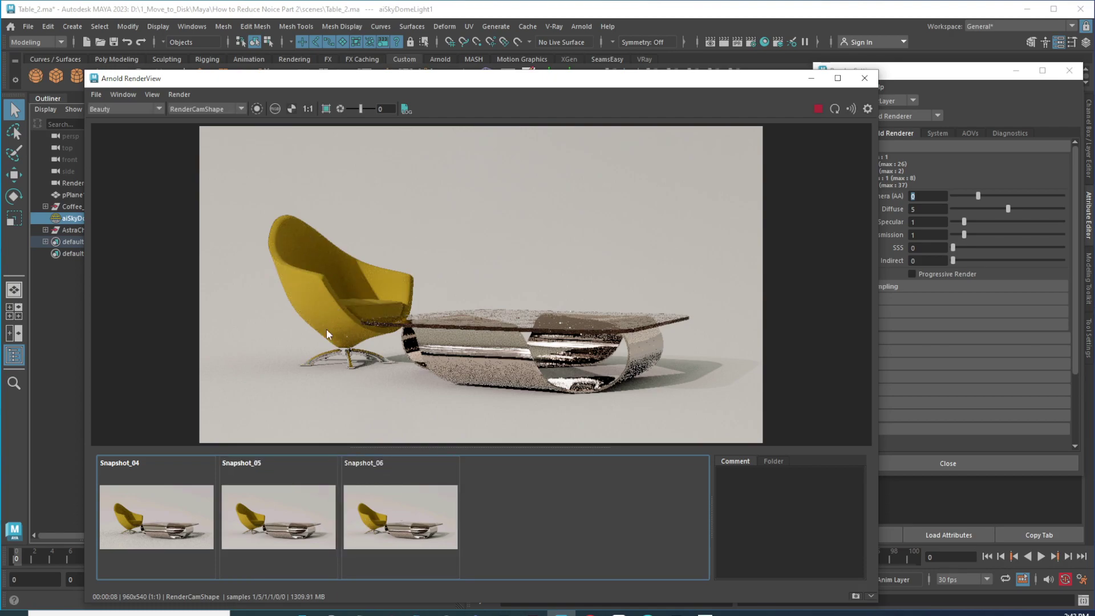
left_click_drag(765, 84, 685, 61)
double_click(912, 198)
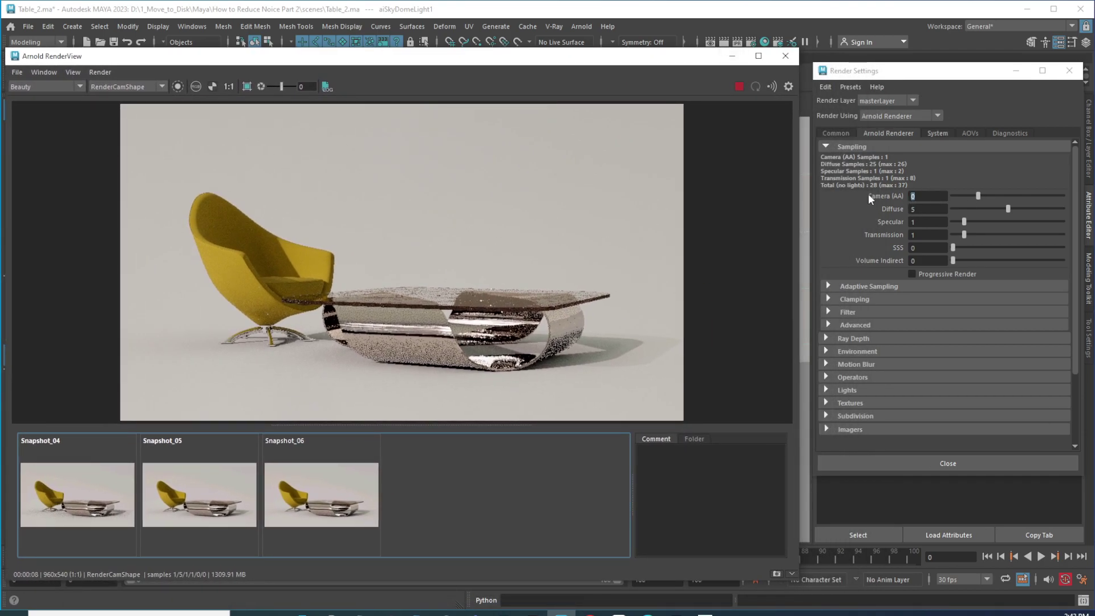
Step: Raise Camera (AA) samples to 3 and let the render refine
left_click_drag(977, 194, 1004, 192)
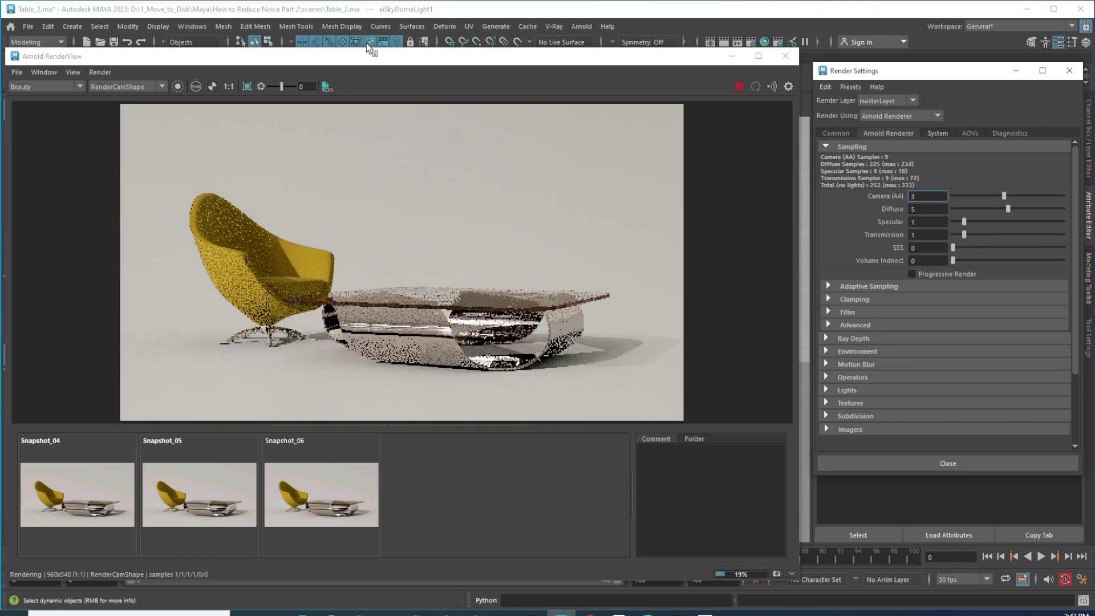
left_click_drag(365, 56, 398, 52)
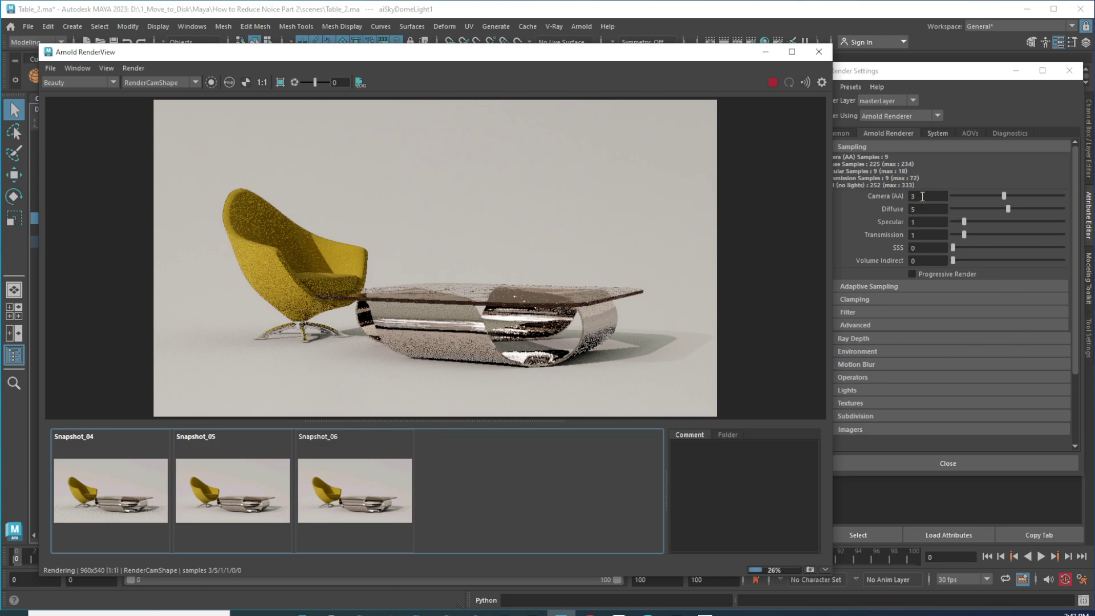
left_click(907, 196)
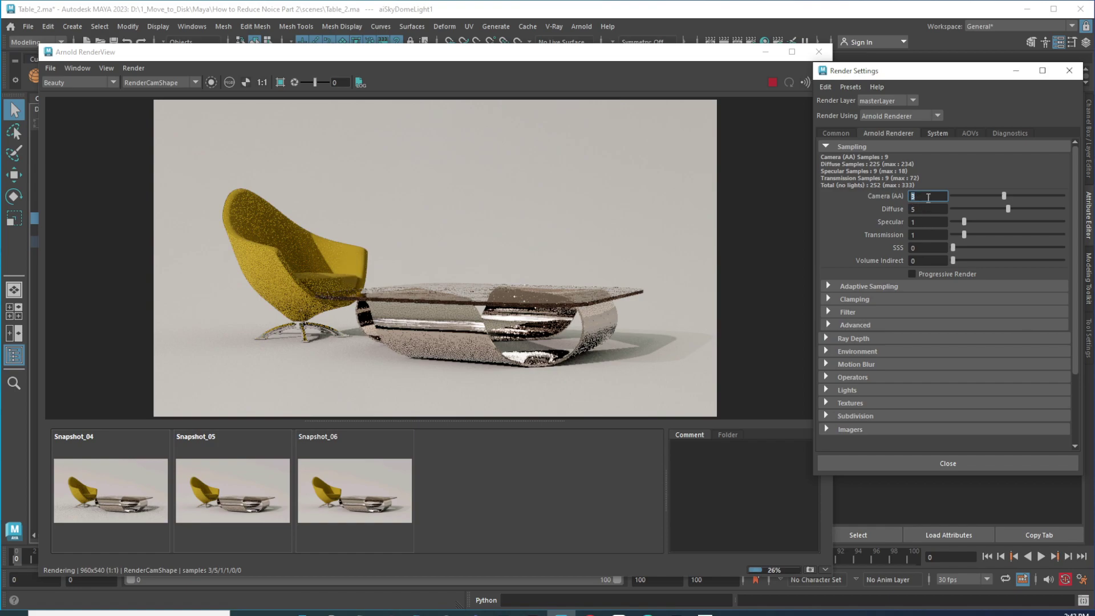
left_click(929, 208)
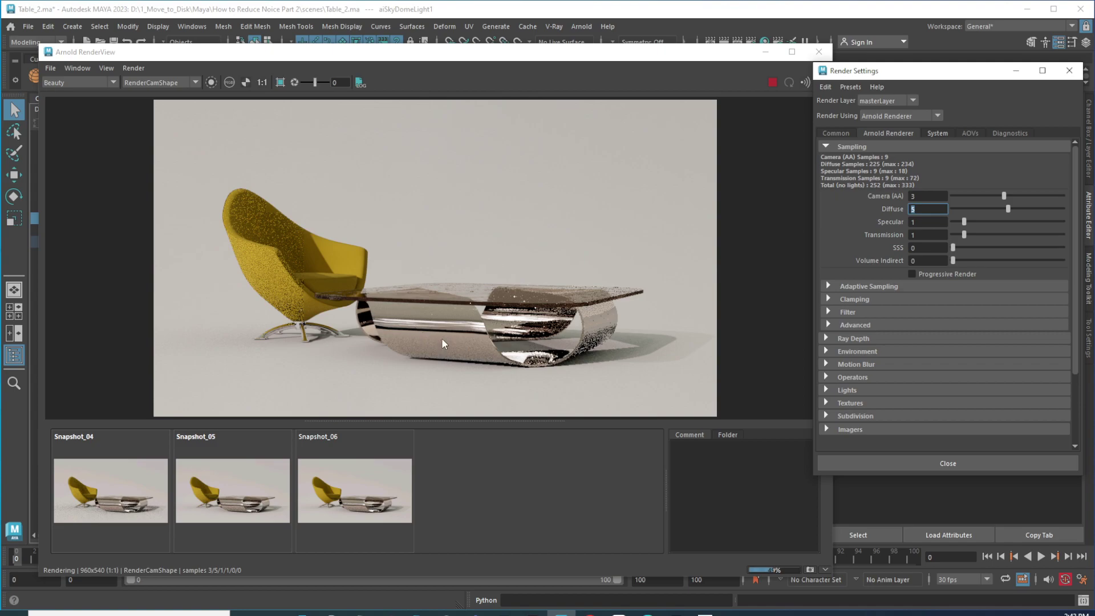
Step: Drop the Diffuse samples from 5 back to 1 for a new render
double_click(917, 196)
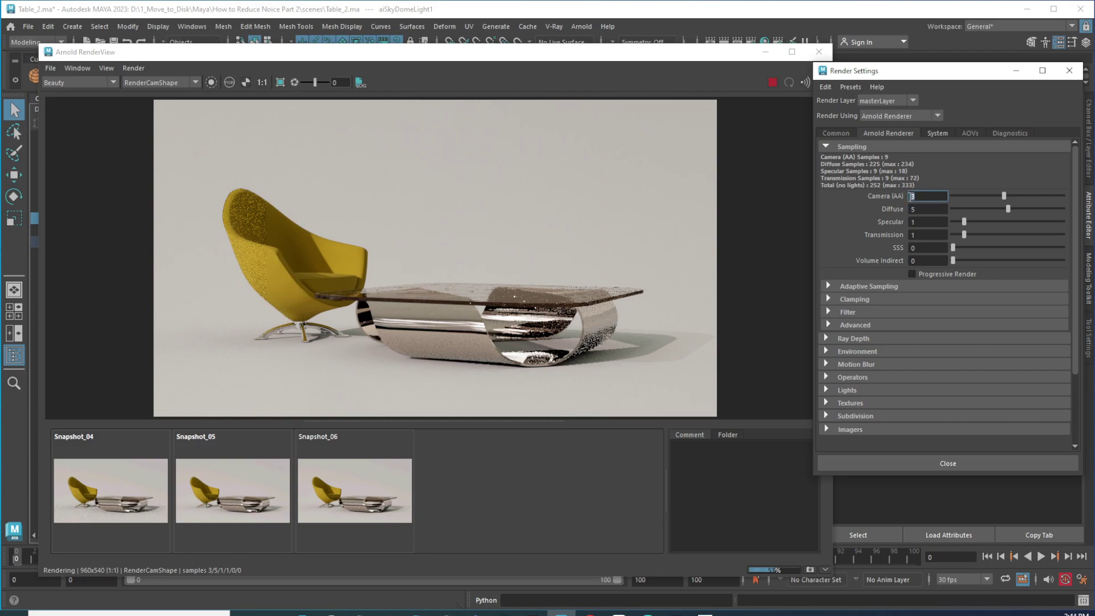
double_click(911, 222)
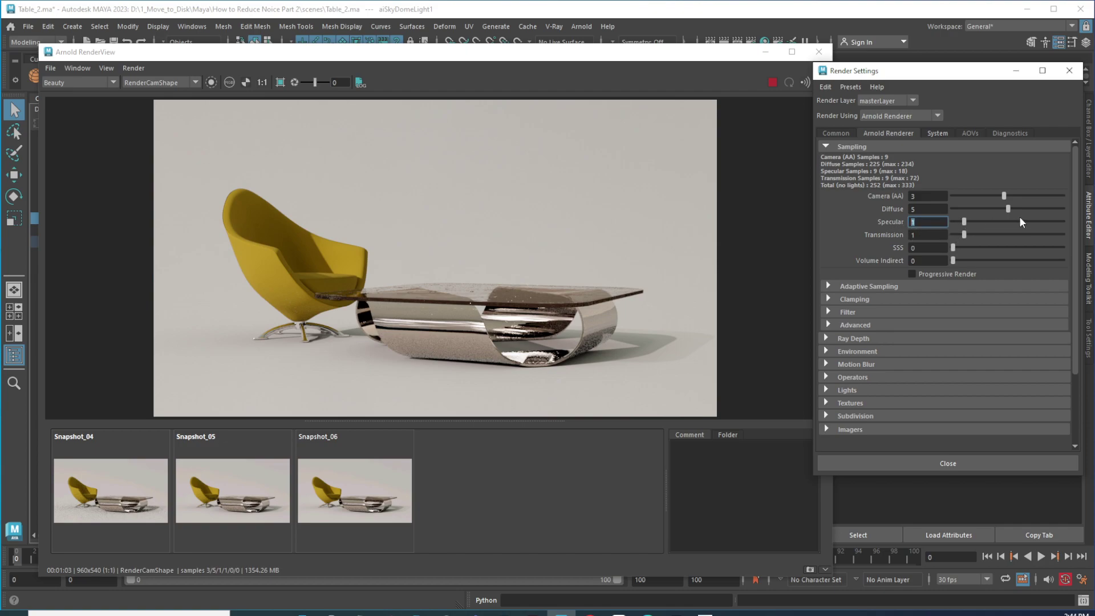
left_click_drag(1007, 207, 968, 211)
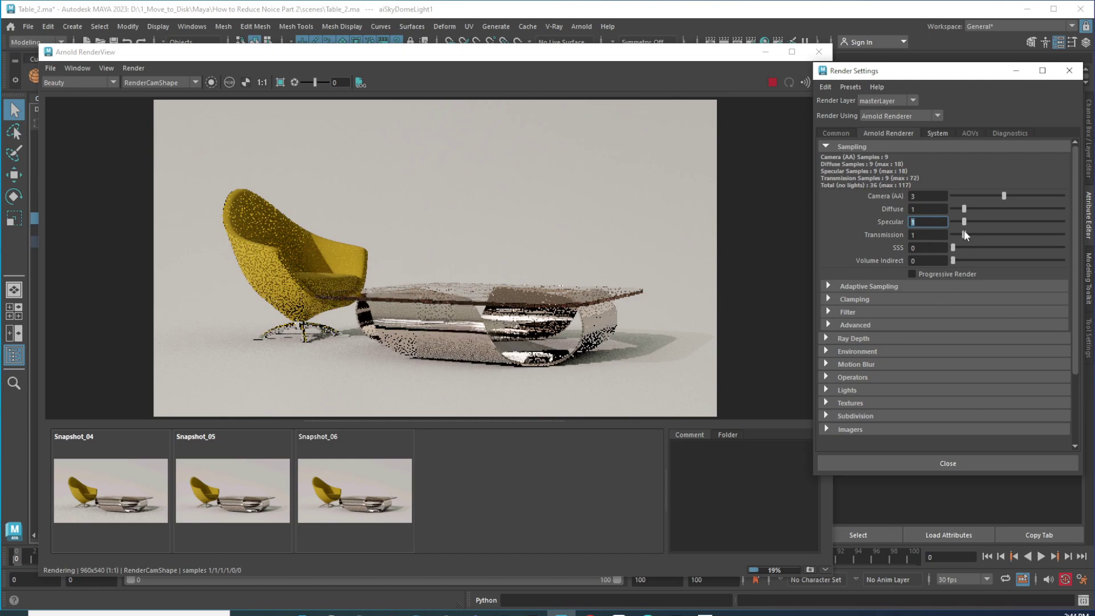
Step: Raise the Arnold Specular samples to 6 so the metal table reflections render cleanly
left_click_drag(963, 220, 1019, 221)
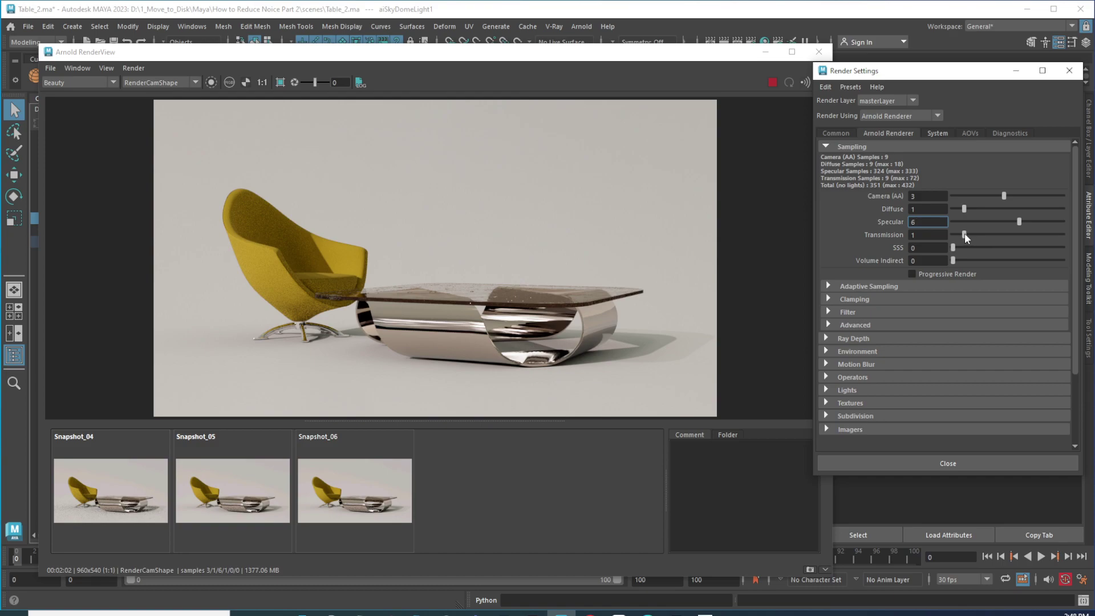
Step: Crop-render just the glass tabletop region with Transmission samples raised to 4
left_click(280, 83)
left_click_drag(405, 274, 657, 305)
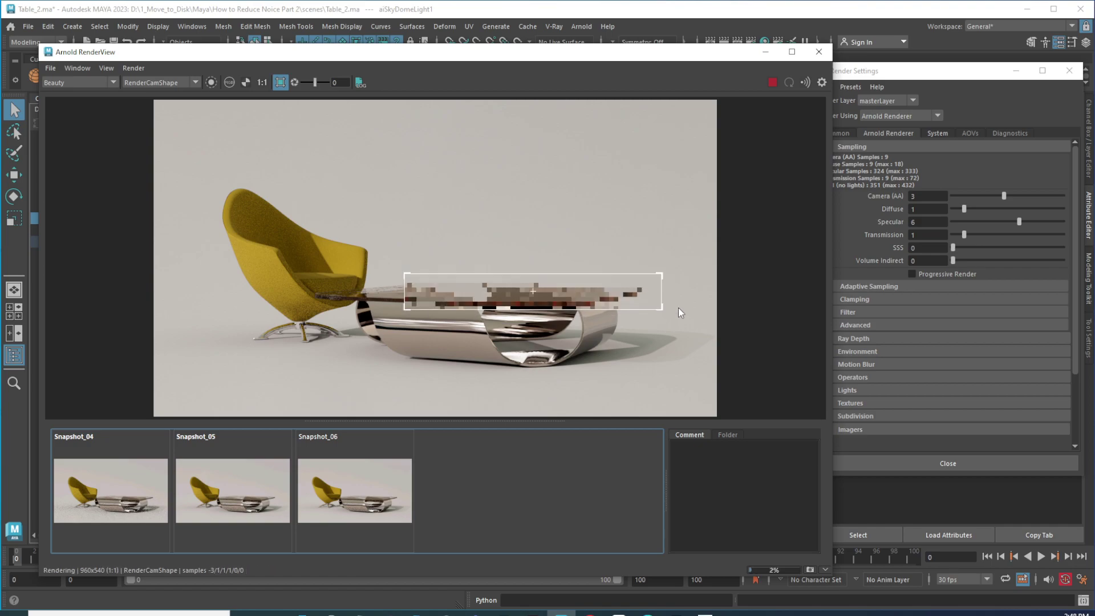
left_click_drag(965, 232, 1003, 235)
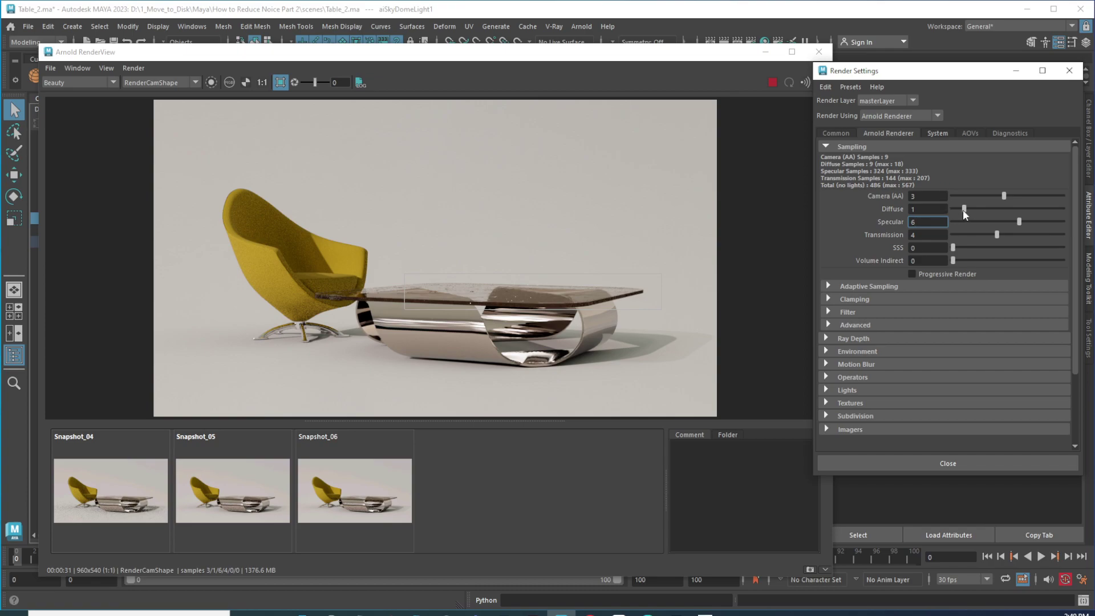
Step: Set both Diffuse and Camera (AA) samples to 5, totalling 1950 samples
left_click_drag(967, 207, 1010, 205)
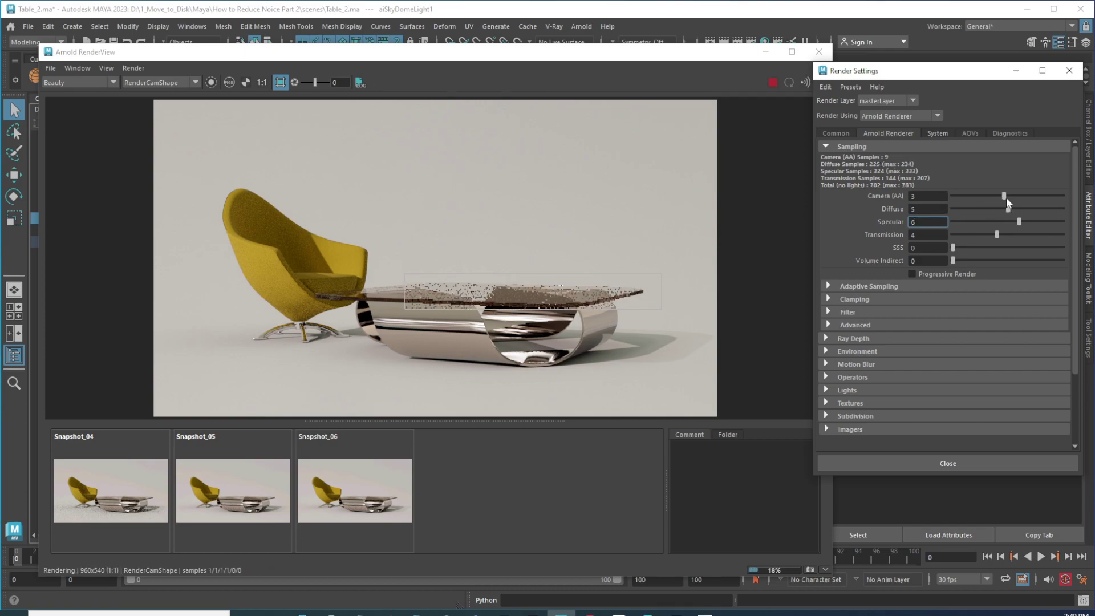
left_click_drag(1004, 195, 1019, 194)
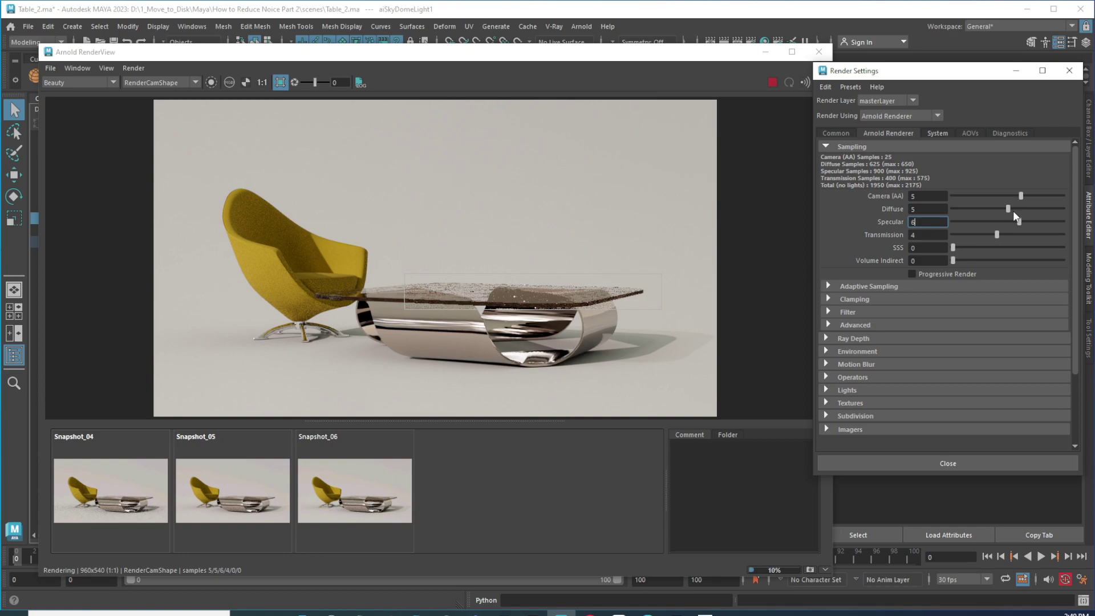
Step: Turn off the crop region so the whole chair-and-table frame renders
left_click(280, 84)
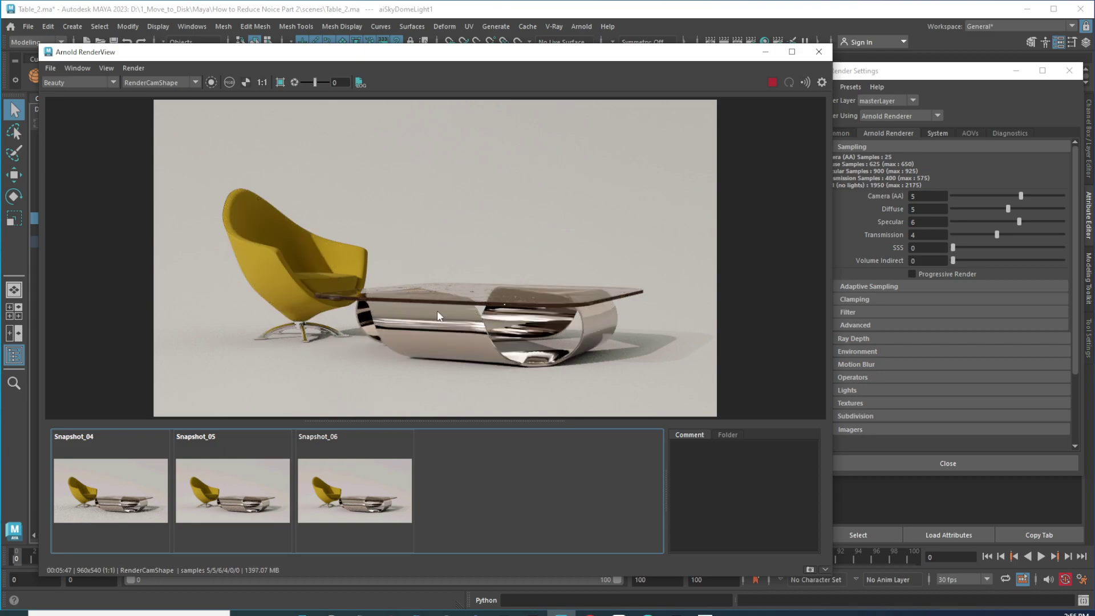
Step: Move the Arnold RenderView window up and left, then enlarge it to show the finished render
left_click_drag(701, 47, 704, 21)
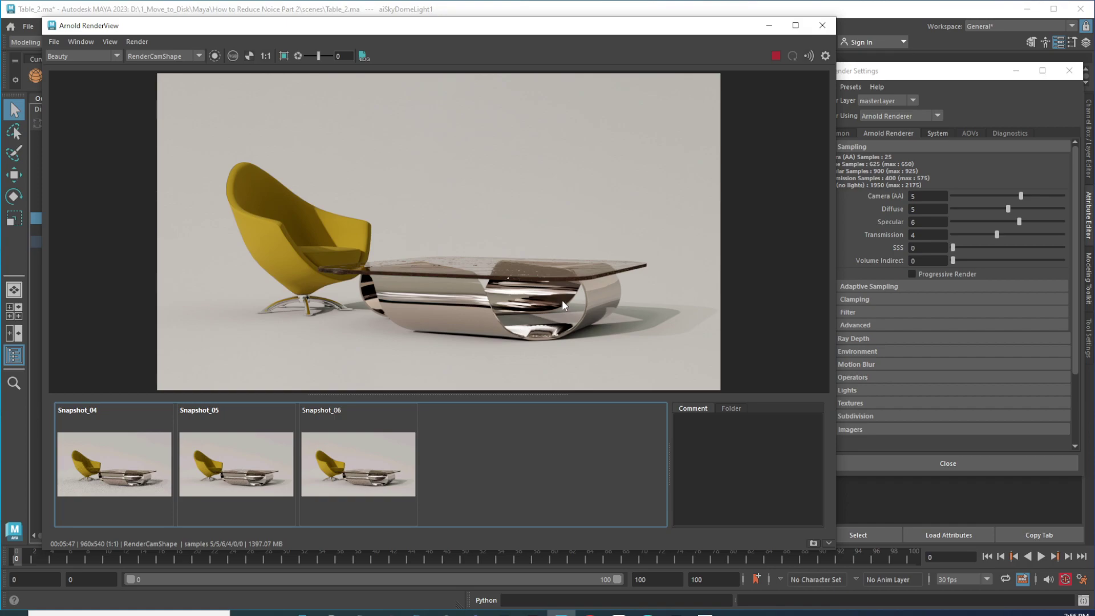
left_click_drag(554, 32, 548, 29)
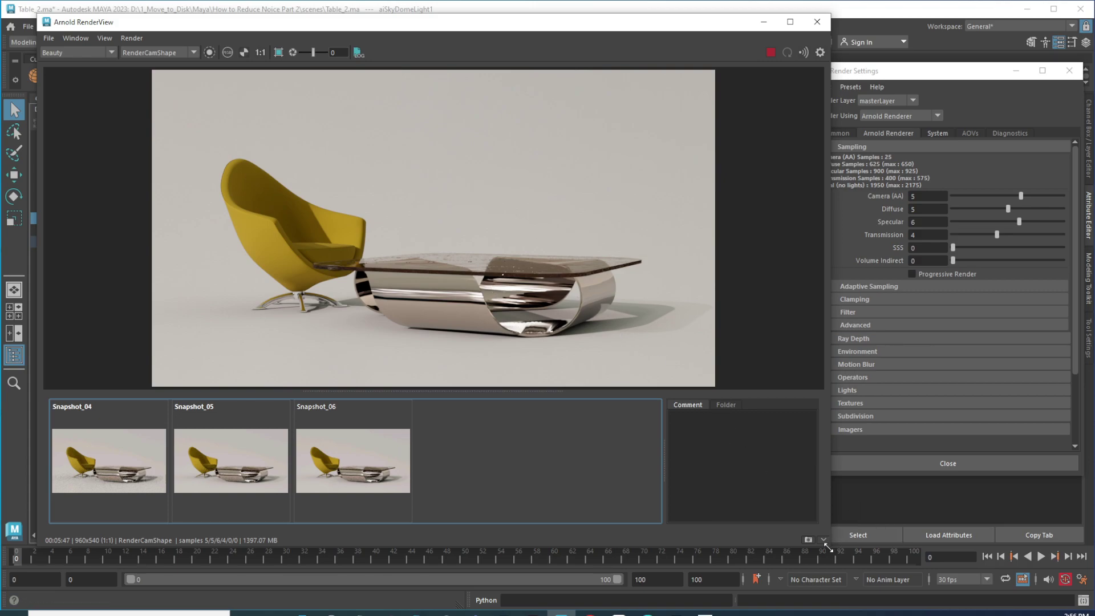
left_click_drag(833, 544, 854, 566)
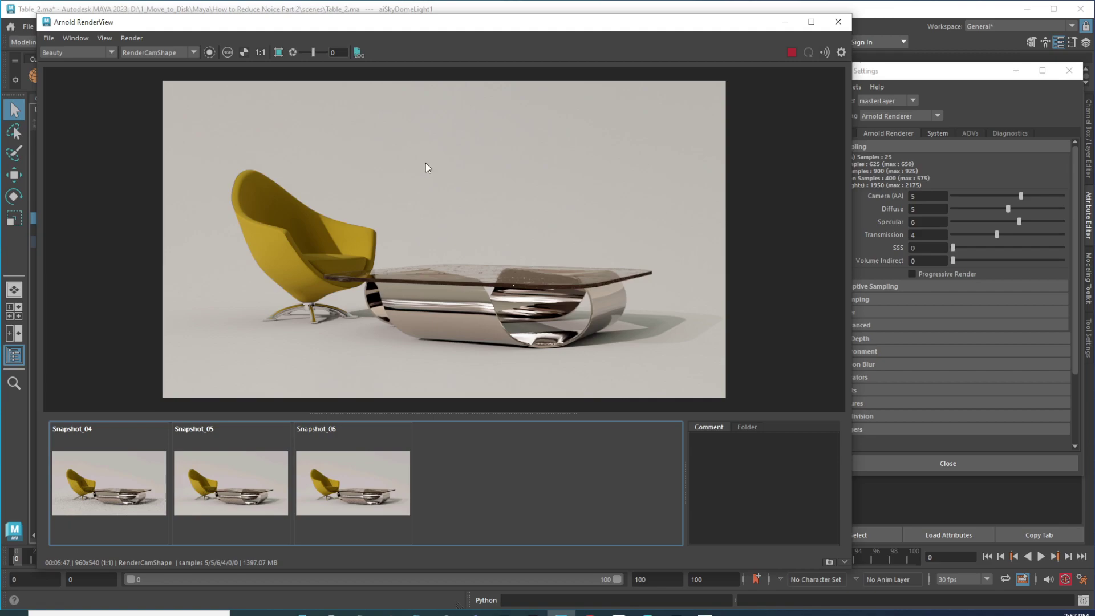